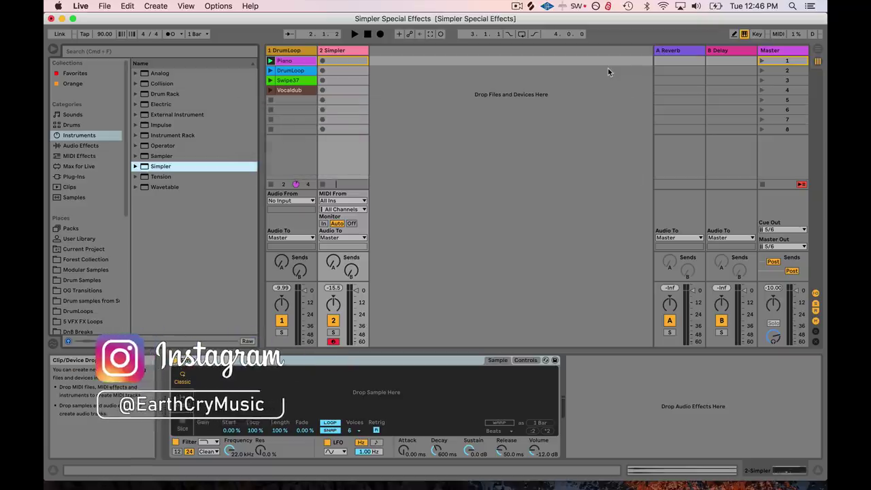
Step: Preview the Piano clip, stop playback and load the clip as a sample into the empty Simpler on track 2
{"action": "left_click", "coordinate": [353, 34]}
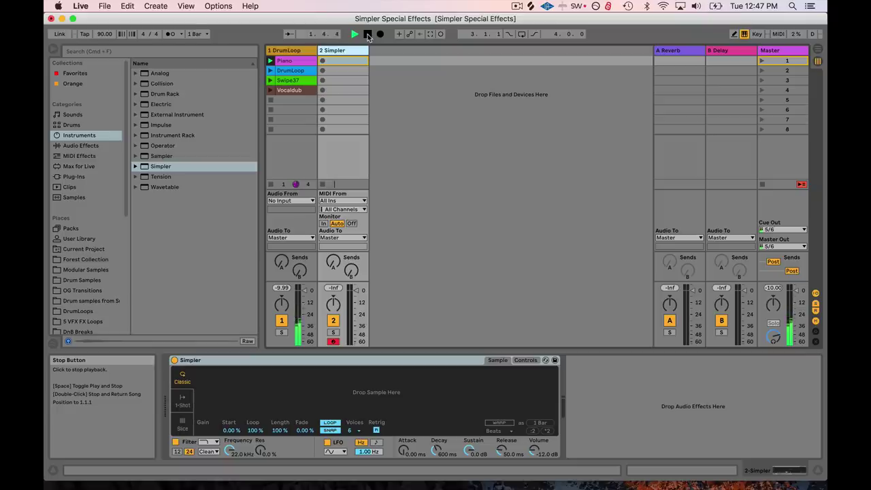
{"action": "left_click", "coordinate": [366, 34]}
{"action": "left_click", "coordinate": [286, 61]}
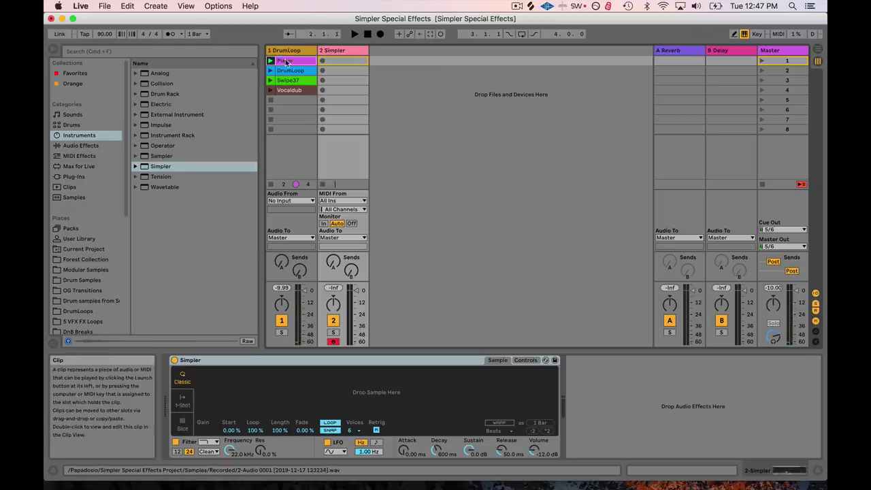
{"action": "left_click_drag", "start_coordinate": [285, 61], "coordinate": [348, 398]}
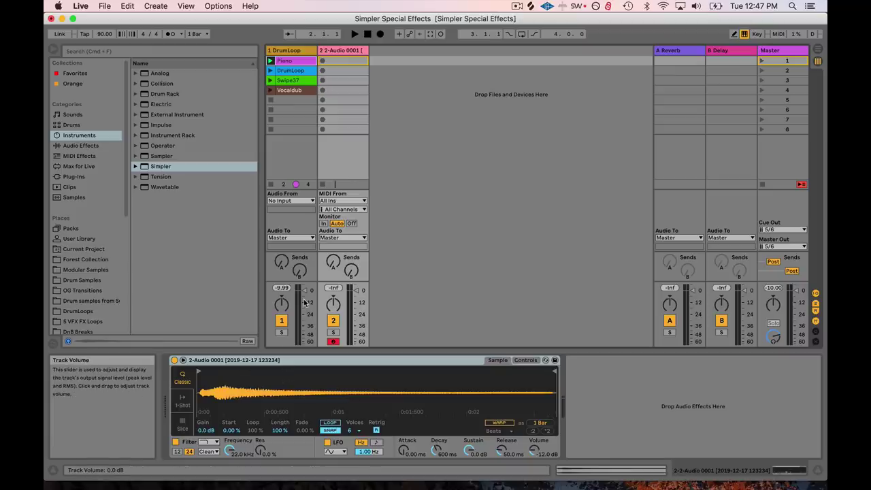
Step: Turn on Loop for the loaded piano sample in Simpler and audition notes without and with looping
{"action": "key", "text": "a"}
{"action": "key", "text": "a"}
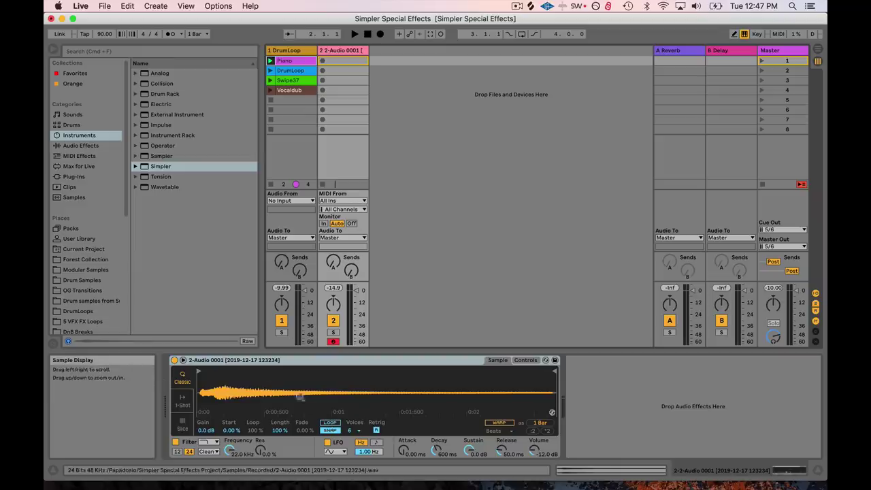
{"action": "left_click", "coordinate": [329, 425]}
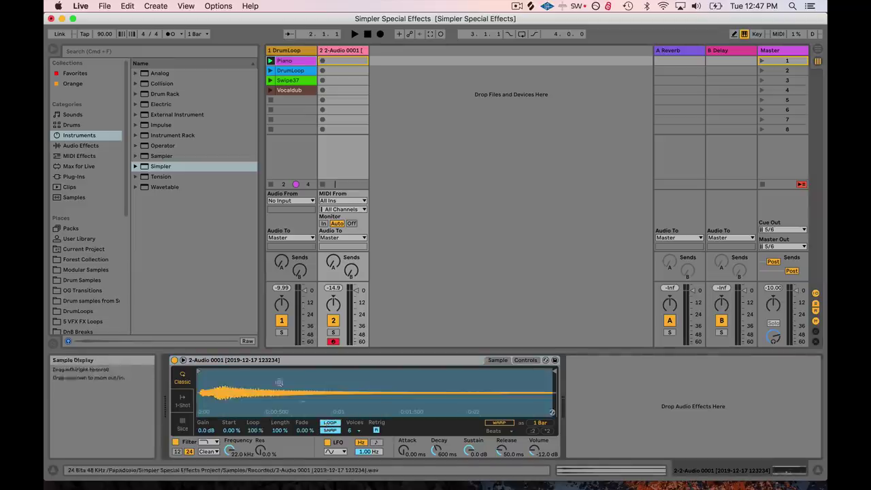
{"action": "key", "text": "a"}
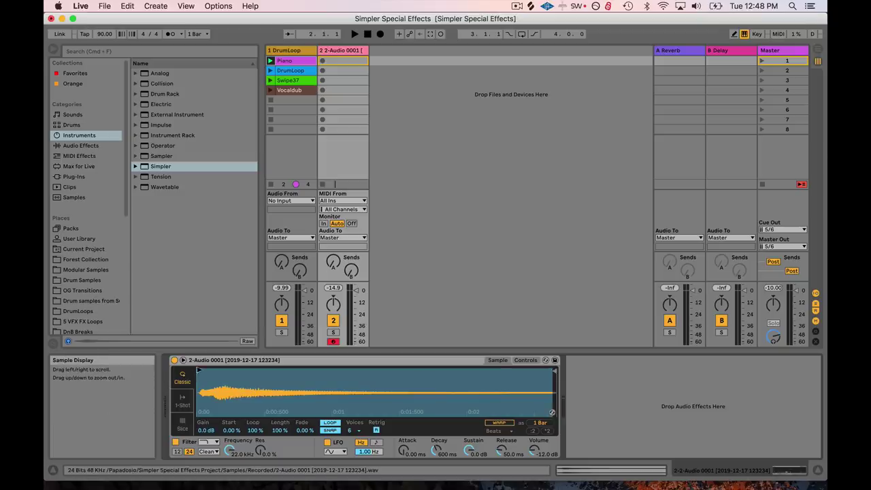
Step: Narrow Simpler's playback region to a 1 Beat section starting just after the piano's attack
{"action": "left_click_drag", "start_coordinate": [547, 380], "coordinate": [378, 380]}
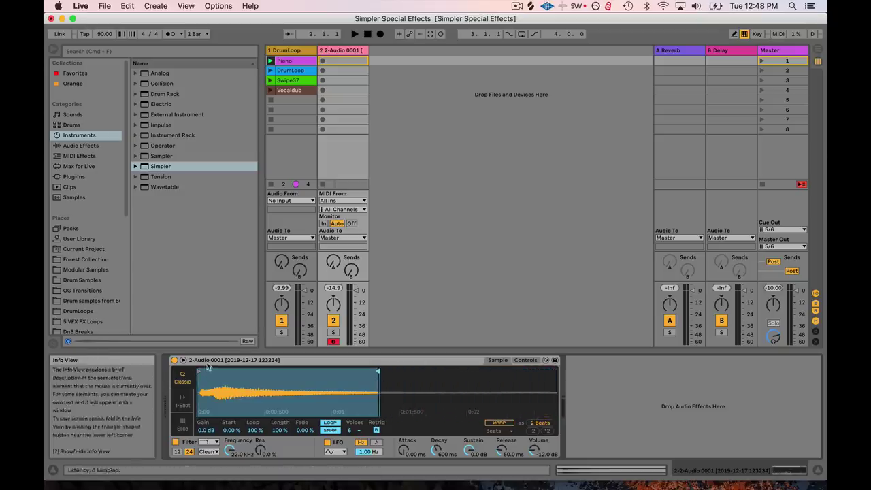
{"action": "left_click_drag", "start_coordinate": [199, 372], "coordinate": [236, 370]}
{"action": "left_click_drag", "start_coordinate": [378, 372], "coordinate": [335, 373]}
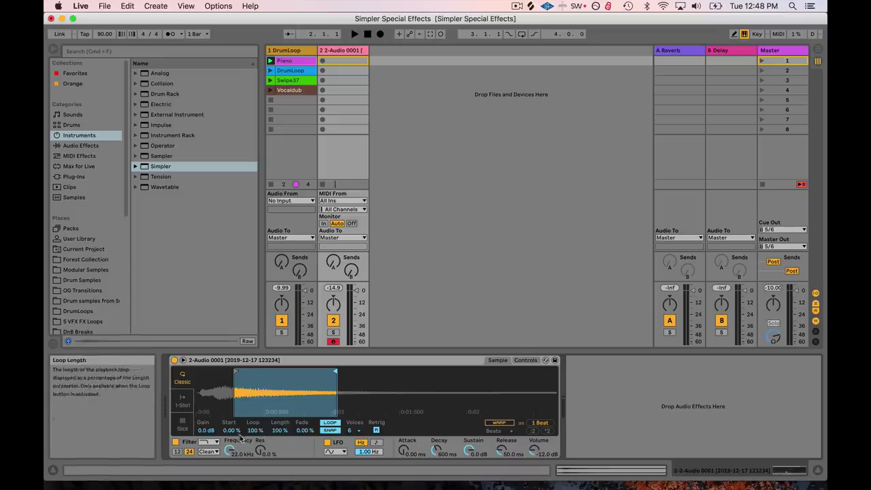
Step: Set the sample Start to 3.12 %, Length to 98.4 % and Loop length to 39.8 %, auditioning the loop
{"action": "left_click", "coordinate": [232, 430]}
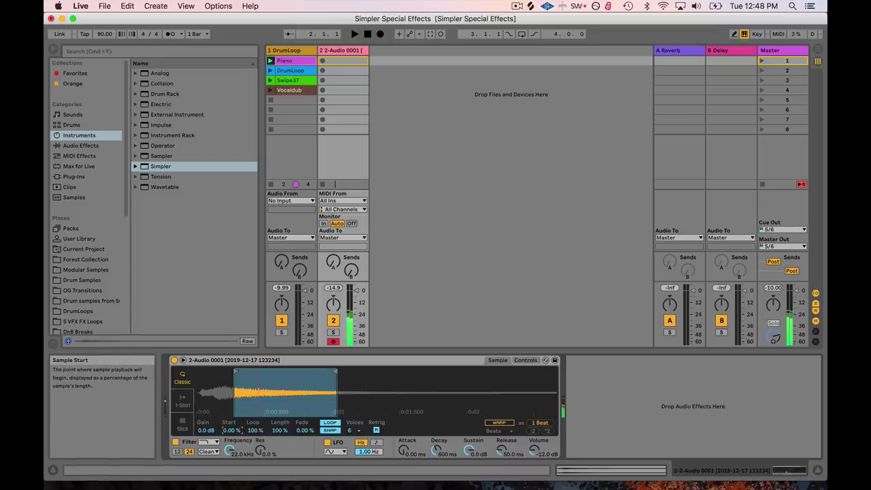
{"action": "mouse_move", "coordinate": [231, 429]}
{"action": "left_mouse_down"}
{"action": "mouse_move", "coordinate": [231, 335]}
{"action": "mouse_move", "coordinate": [231, 428]}
{"action": "mouse_move", "coordinate": [274, 435]}
{"action": "mouse_move", "coordinate": [273, 449]}
{"action": "mouse_move", "coordinate": [273, 429]}
{"action": "mouse_move", "coordinate": [253, 430]}
{"action": "mouse_move", "coordinate": [255, 469]}
{"action": "left_mouse_up"}
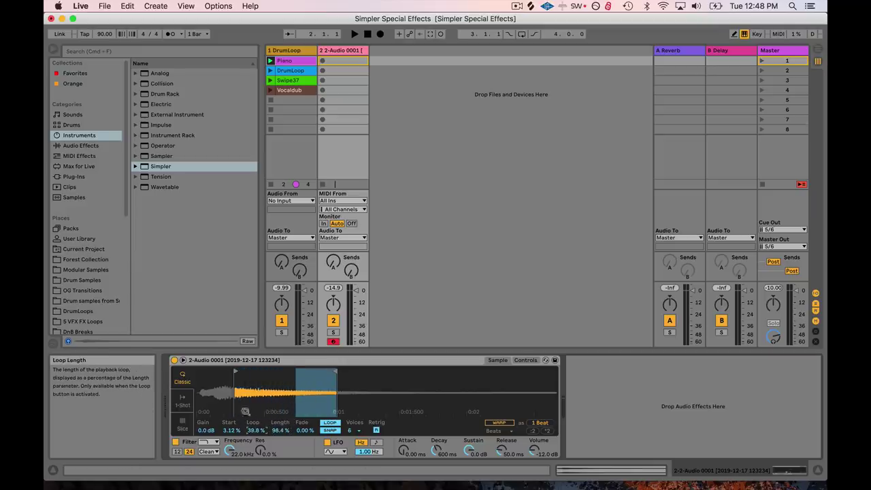
{"action": "key", "text": "a"}
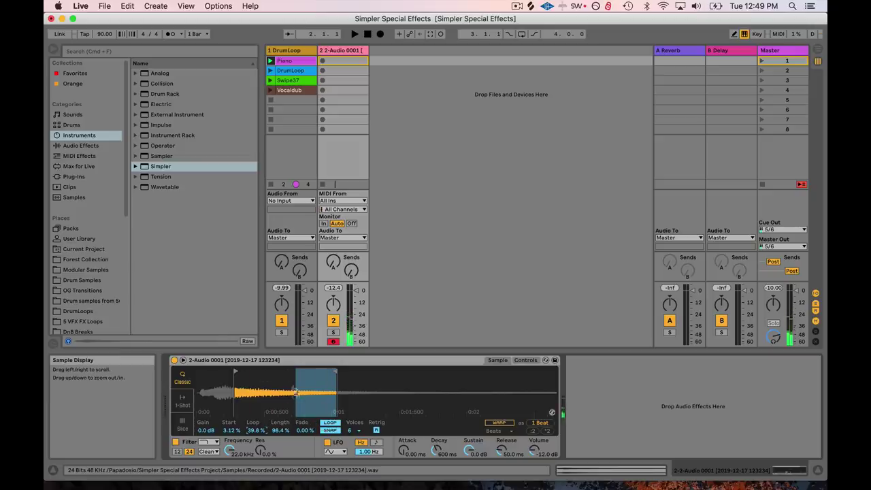
Step: Toggle Snap off and on repeatedly to compare the loop point with and without zero-crossing snapping
{"action": "left_click", "coordinate": [328, 431]}
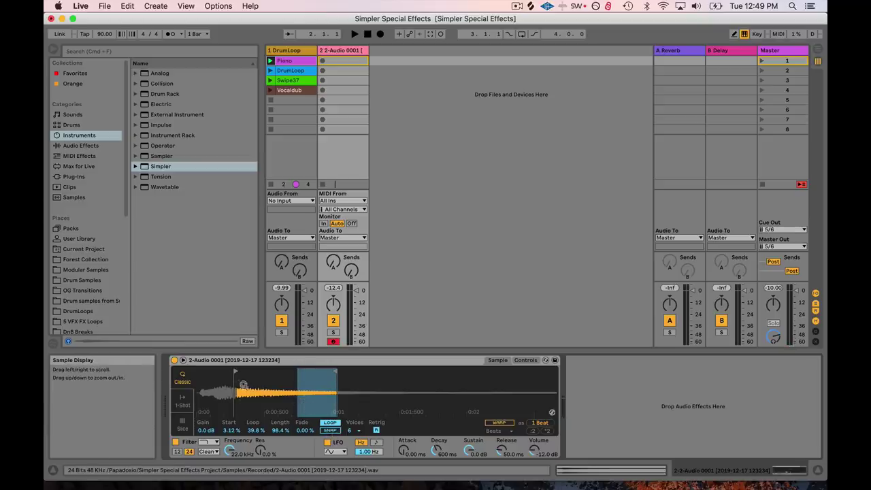
{"action": "left_click_drag", "start_coordinate": [241, 384], "coordinate": [304, 394]}
{"action": "left_click", "coordinate": [326, 431]}
{"action": "left_click", "coordinate": [329, 431]}
{"action": "left_click", "coordinate": [330, 431]}
{"action": "left_click", "coordinate": [329, 431]}
{"action": "left_click", "coordinate": [330, 431]}
{"action": "left_click", "coordinate": [330, 431]}
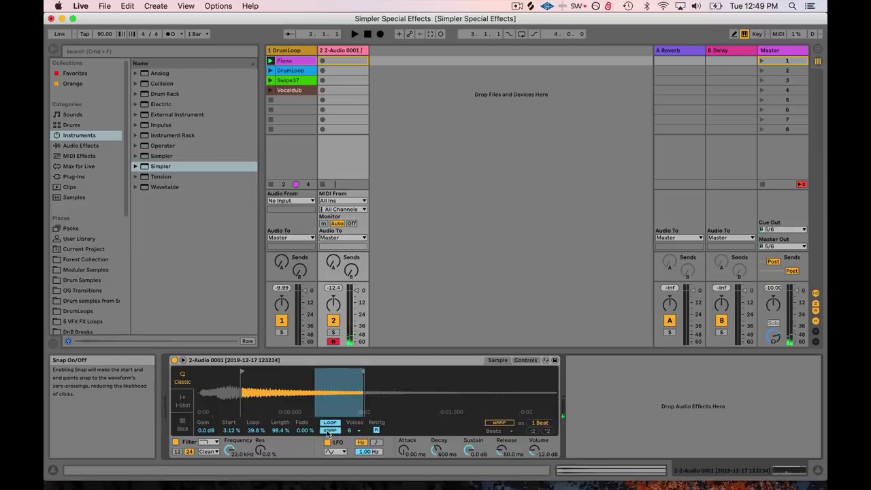
Step: Set the loop Fade to 39.8 % and audition the crossfaded loop
{"action": "left_click_drag", "start_coordinate": [305, 388], "coordinate": [302, 431]}
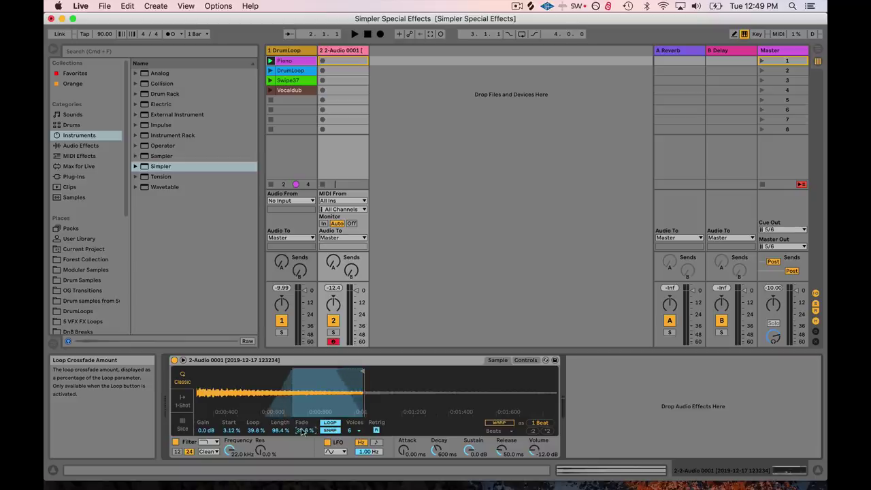
{"action": "left_click_drag", "start_coordinate": [255, 376], "coordinate": [278, 377]}
{"action": "key", "text": "a"}
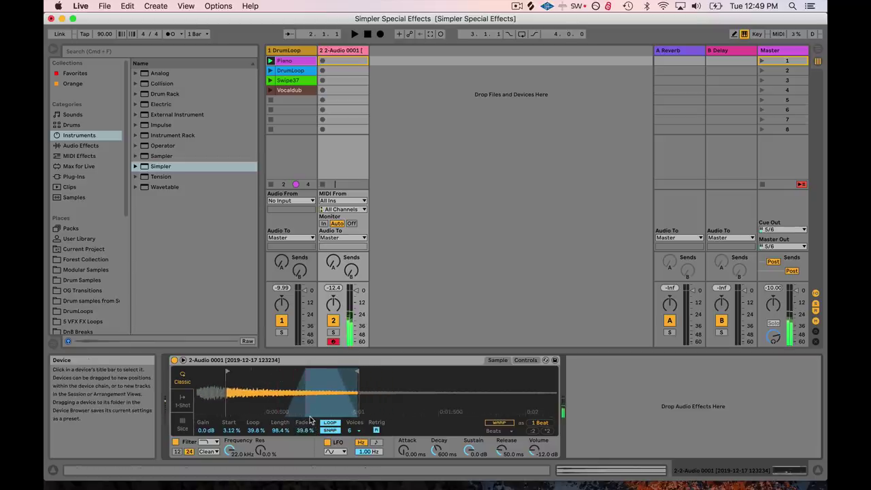
Step: Raise the loop Fade to 88.3 %, play notes and inspect the crossfade on the waveform
{"action": "left_click_drag", "start_coordinate": [305, 430], "coordinate": [305, 355]}
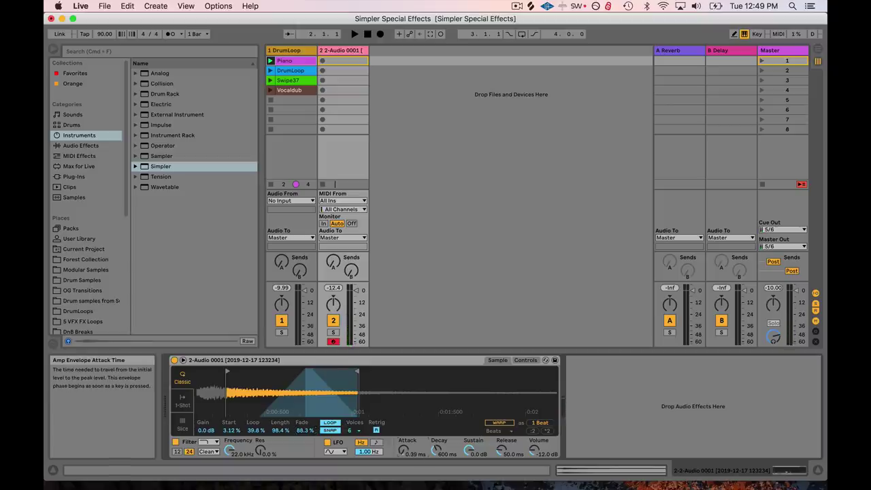
{"action": "key", "text": "a"}
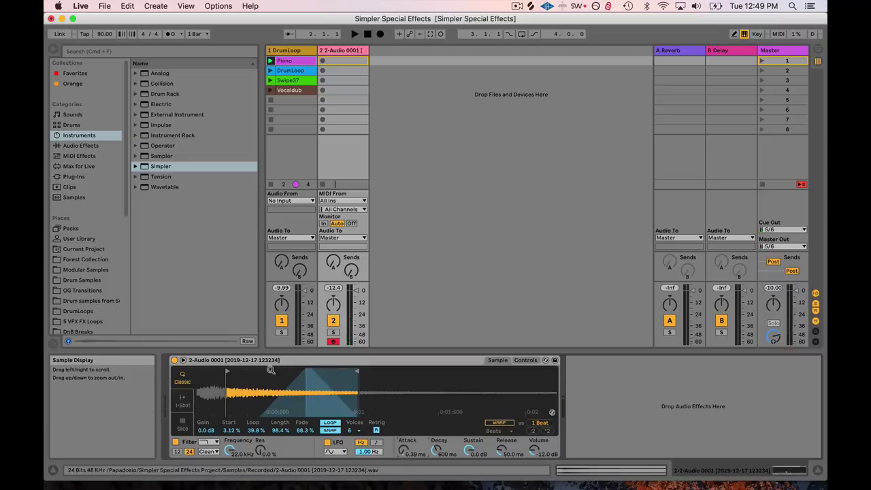
{"action": "left_click_drag", "start_coordinate": [243, 379], "coordinate": [278, 376]}
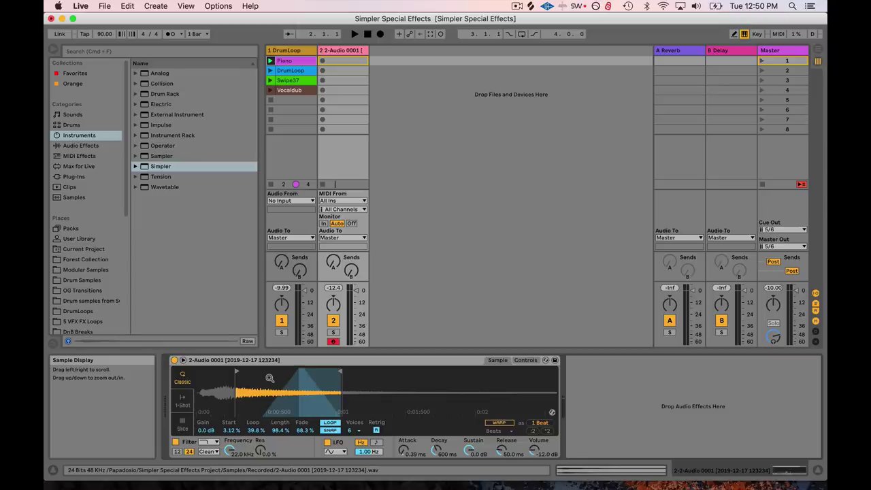
{"action": "key", "text": "a"}
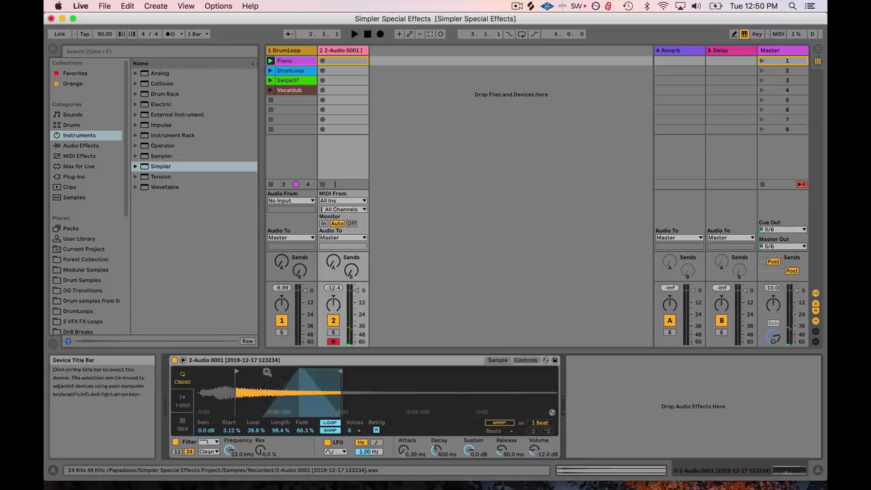
{"action": "mouse_move", "coordinate": [265, 370]}
{"action": "left_mouse_down"}
{"action": "mouse_move", "coordinate": [265, 383]}
{"action": "mouse_move", "coordinate": [265, 369]}
{"action": "left_mouse_up"}
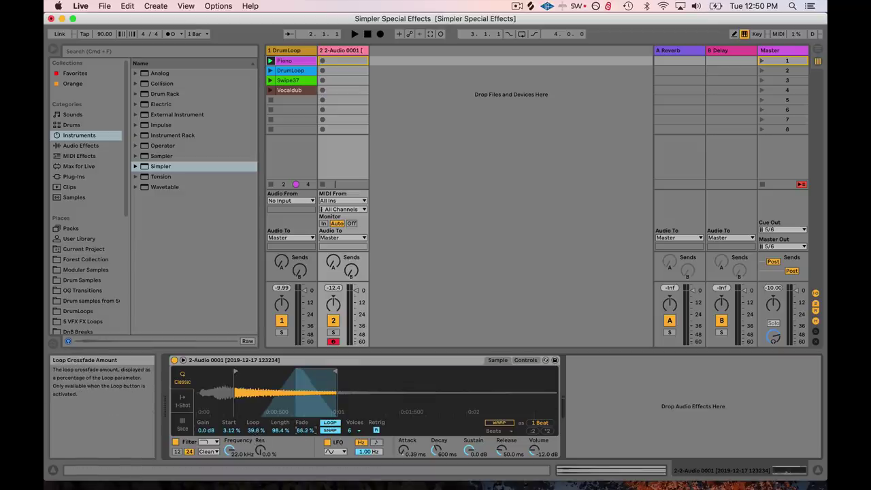
Step: Set the loop Fade to 0 %, then sweep the sample Length down and back up, ending at 97.7 %
{"action": "left_click_drag", "start_coordinate": [306, 429], "coordinate": [306, 443]}
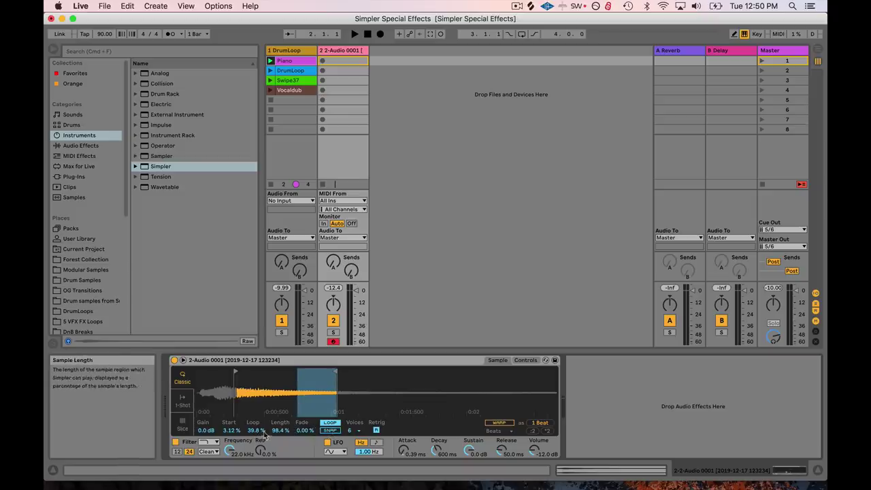
{"action": "left_click_drag", "start_coordinate": [275, 428], "coordinate": [275, 469]}
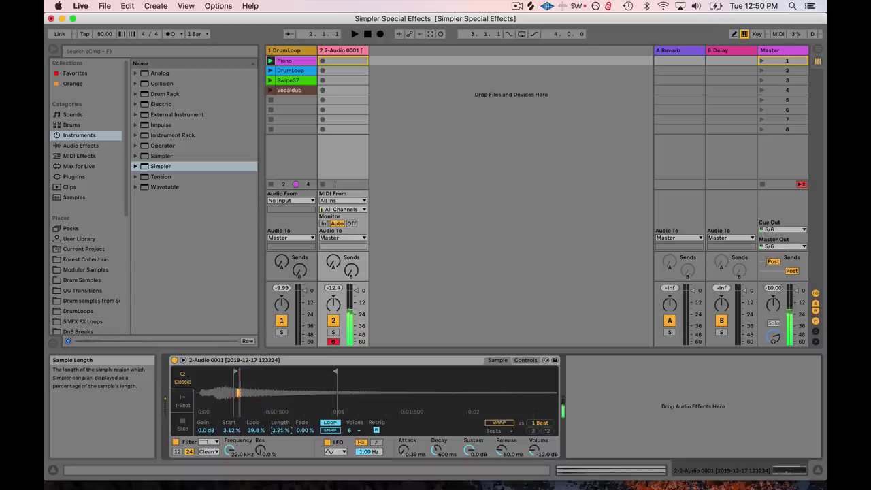
{"action": "left_click_drag", "start_coordinate": [275, 470], "coordinate": [275, 473]}
{"action": "left_click_drag", "start_coordinate": [279, 430], "coordinate": [280, 373]}
{"action": "left_click_drag", "start_coordinate": [275, 457], "coordinate": [275, 459]}
{"action": "left_click_drag", "start_coordinate": [280, 430], "coordinate": [277, 436]}
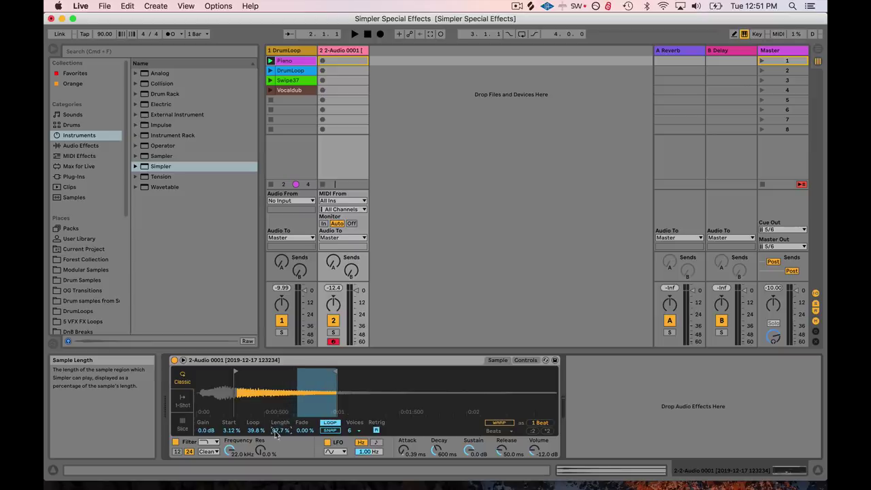
Step: Insert a new audio track after track 2 and set its Audio From source to the Simpler track
{"action": "right_click", "coordinate": [340, 50]}
{"action": "left_click", "coordinate": [391, 137]}
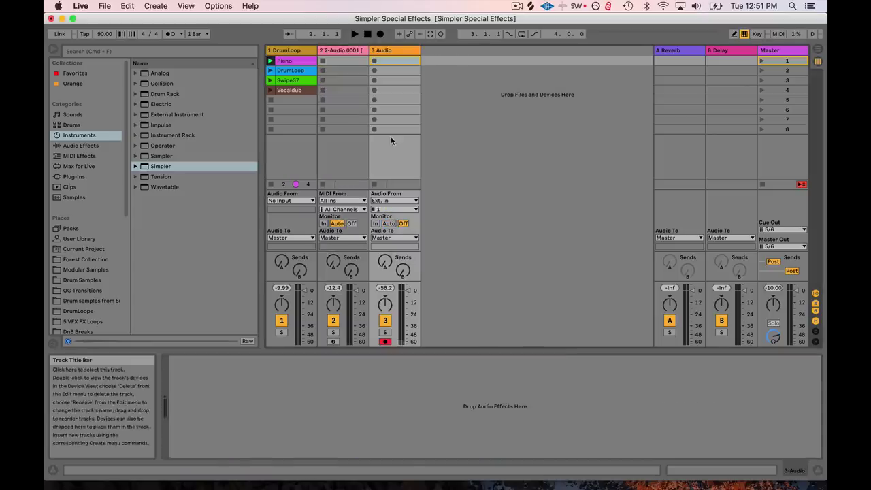
{"action": "left_click", "coordinate": [378, 201]}
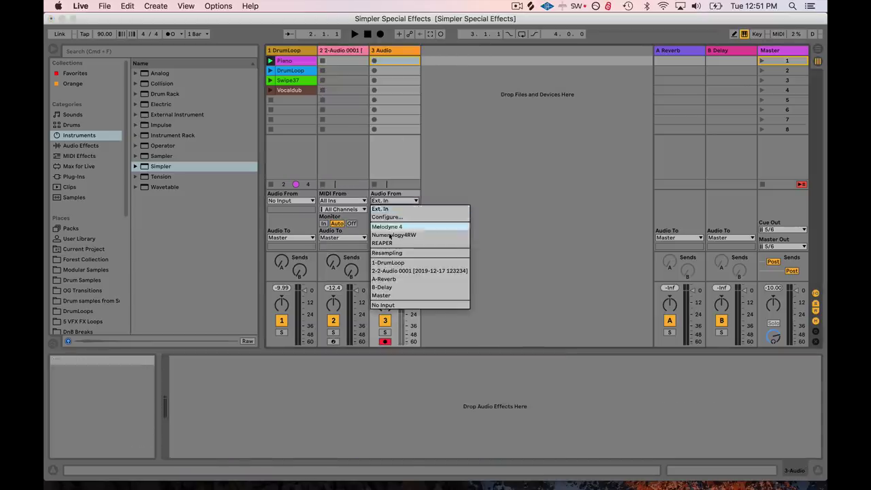
{"action": "left_click", "coordinate": [391, 262]}
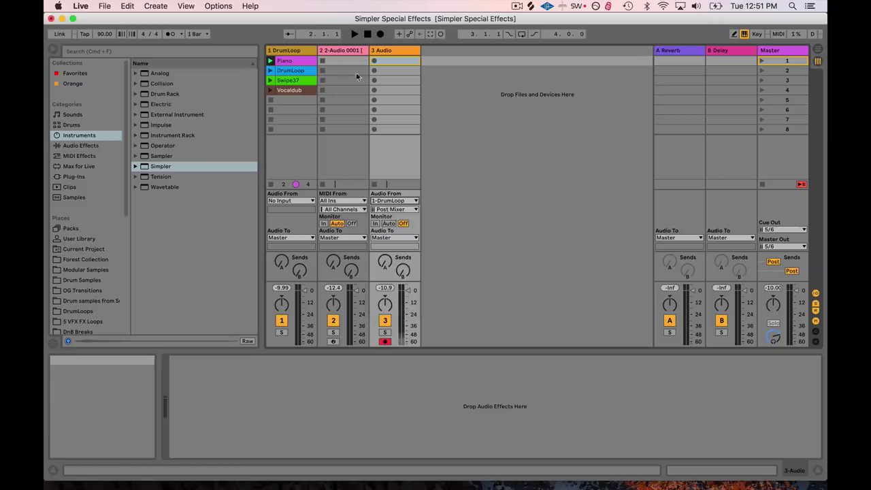
{"action": "left_click", "coordinate": [393, 201]}
{"action": "left_click", "coordinate": [396, 271]}
Step: Rename track 2 as Simpler
{"action": "right_click", "coordinate": [323, 50]}
{"action": "left_click", "coordinate": [362, 101]}
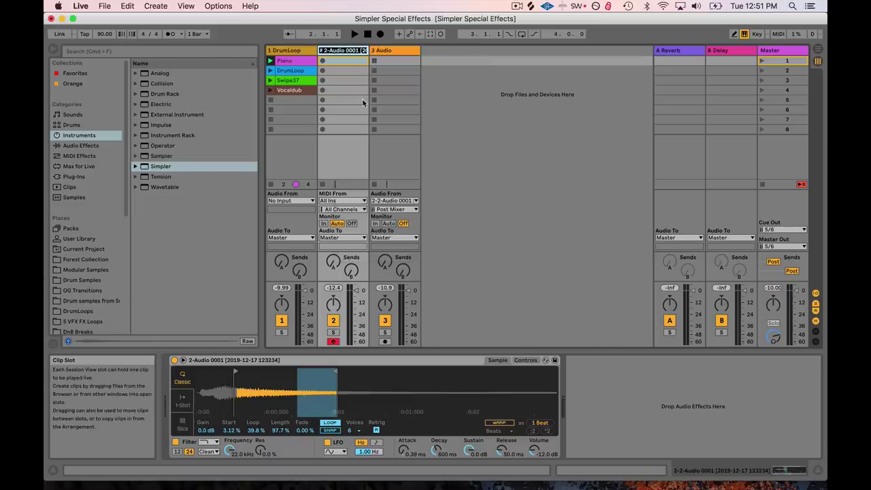
{"action": "type", "text": "Simpler"}
{"action": "key", "text": "Return"}
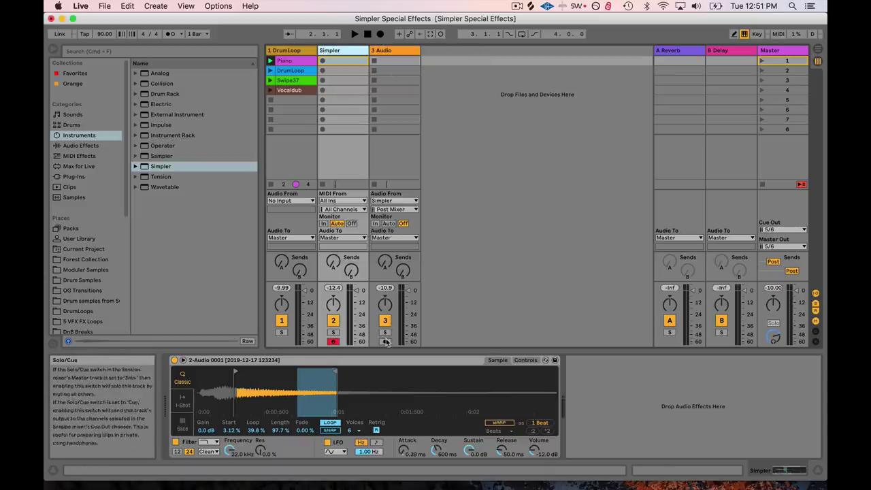
Step: Arm the new audio track together with the Simpler track, keeping Simpler as its Audio From source
{"action": "left_click", "coordinate": [396, 308]}
{"action": "left_click", "coordinate": [385, 340]}
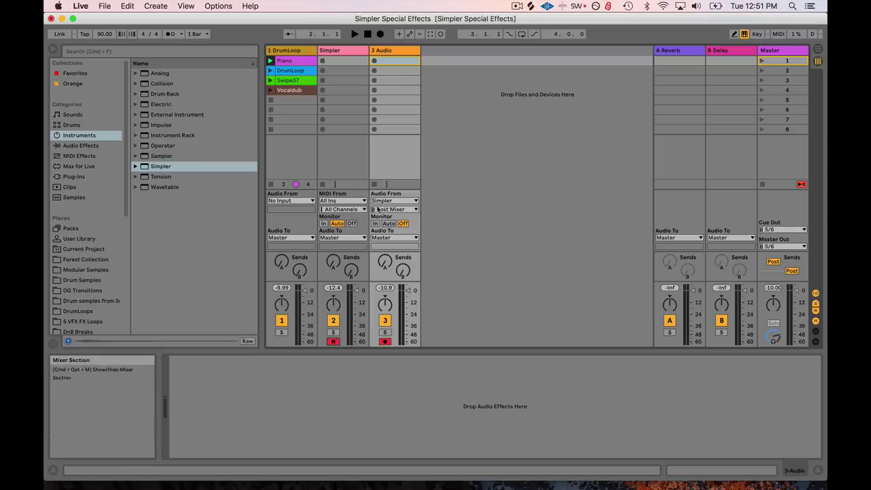
{"action": "left_click", "coordinate": [346, 53]}
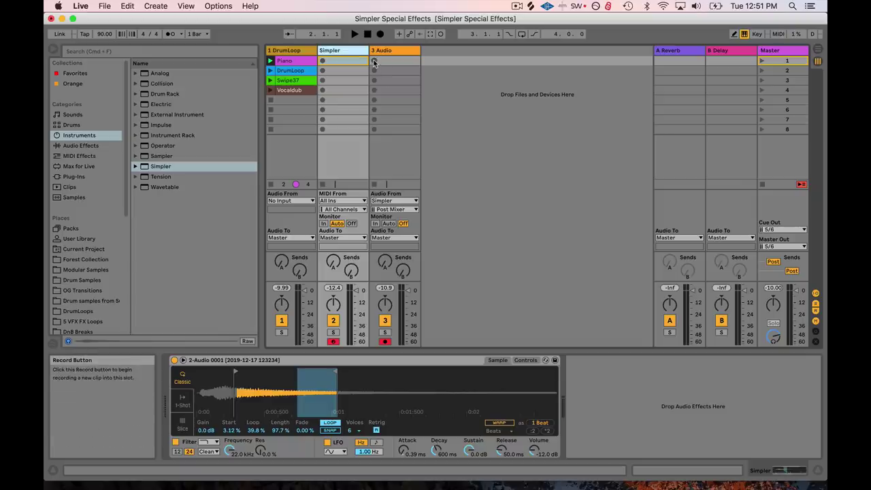
{"action": "left_click", "coordinate": [393, 201]}
{"action": "left_click", "coordinate": [395, 272]}
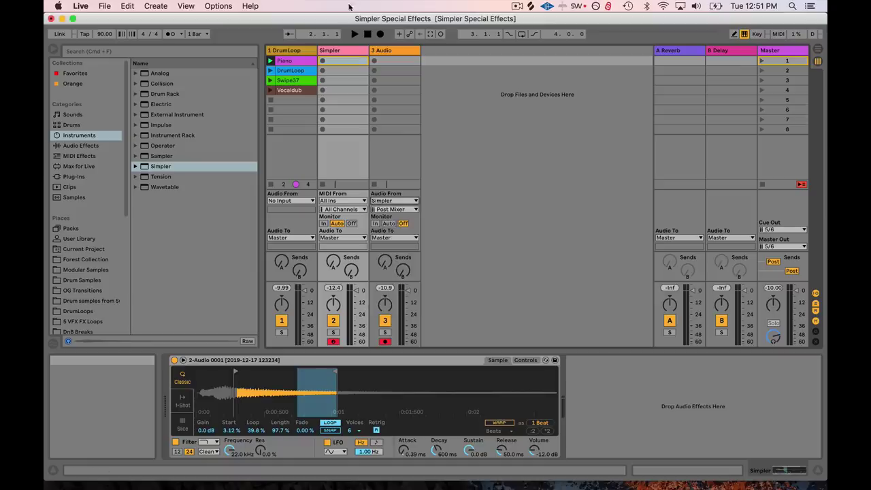
Step: Record Simpler's output into the audio track's first slot while varying the sample Length, and open the recorded clip
{"action": "left_click", "coordinate": [373, 60]}
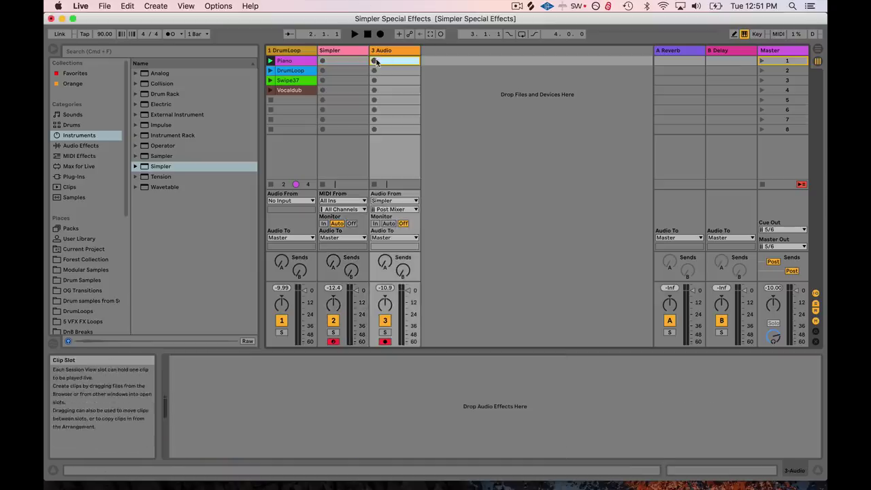
{"action": "left_click", "coordinate": [326, 56]}
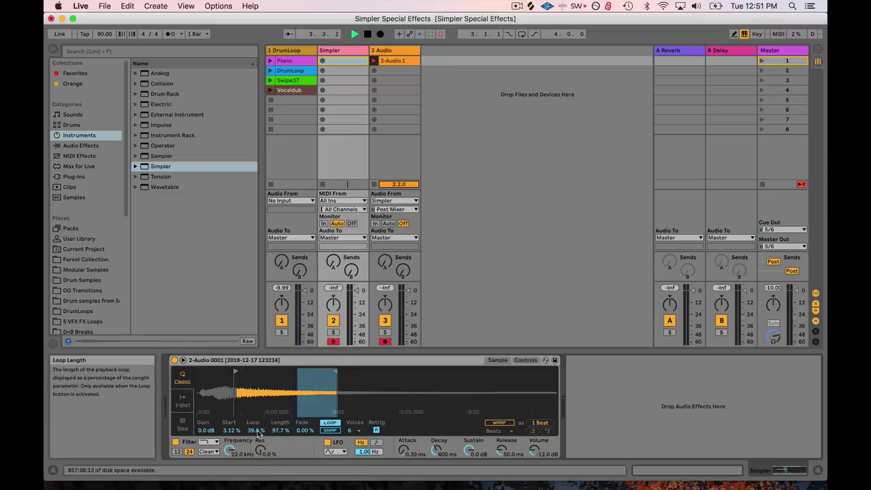
{"action": "mouse_move", "coordinate": [280, 430]}
{"action": "left_mouse_down"}
{"action": "mouse_move", "coordinate": [280, 471]}
{"action": "mouse_move", "coordinate": [283, 432]}
{"action": "left_mouse_up"}
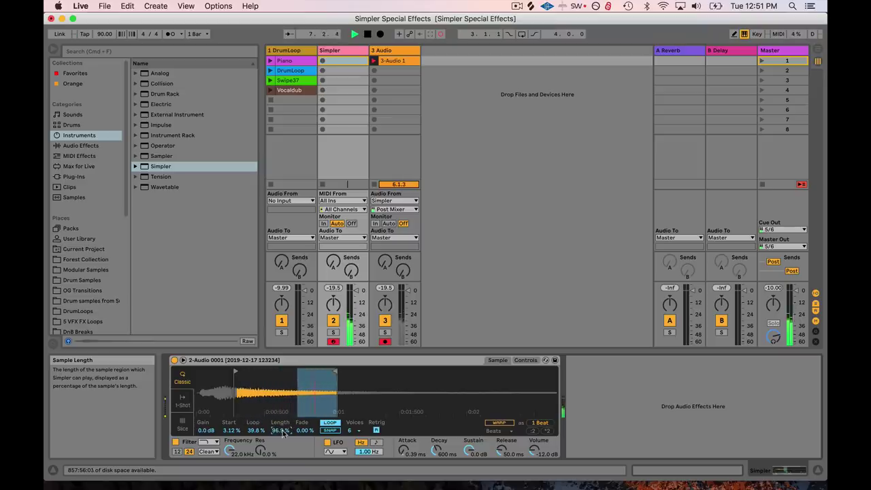
{"action": "left_click", "coordinate": [390, 61]}
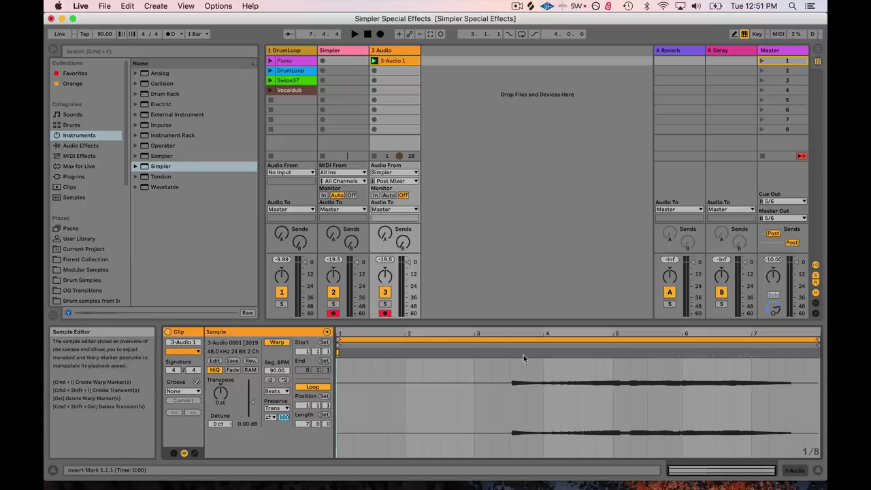
Step: Set 1.1.1 at the start of the recorded sound in the 3-Audio 1 clip and play it back
{"action": "right_click", "coordinate": [511, 354]}
{"action": "left_click", "coordinate": [551, 276]}
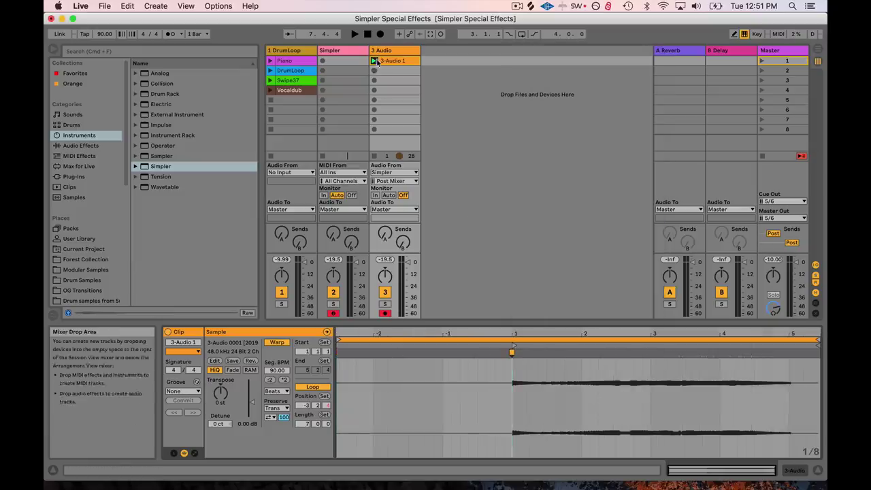
{"action": "key", "text": "space"}
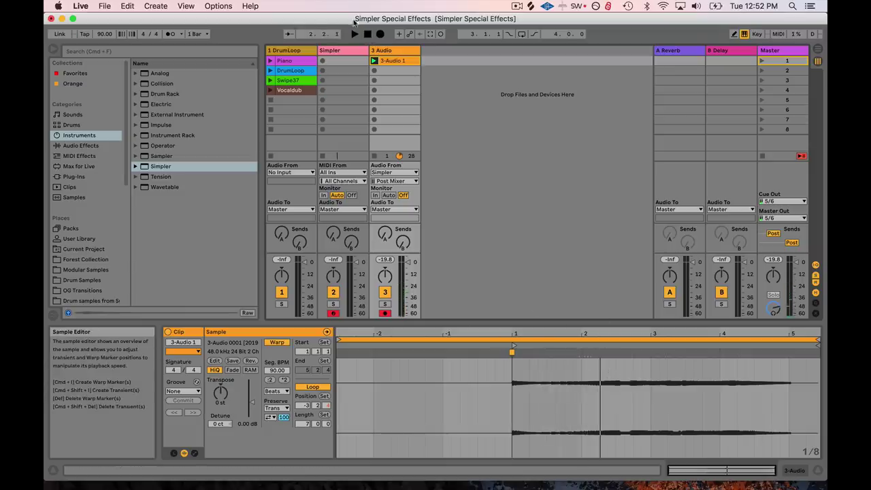
Step: Open the Simpler track's device and set the sample Length to 100 % and the loop Fade to 32 %
{"action": "left_click", "coordinate": [329, 52]}
{"action": "left_click", "coordinate": [306, 51]}
{"action": "double_click", "coordinate": [341, 52]}
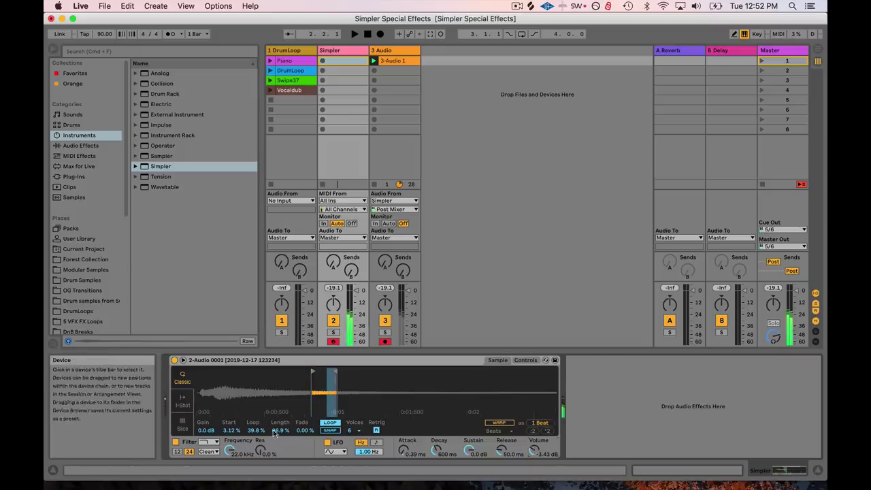
{"action": "left_click_drag", "start_coordinate": [277, 431], "coordinate": [278, 420]}
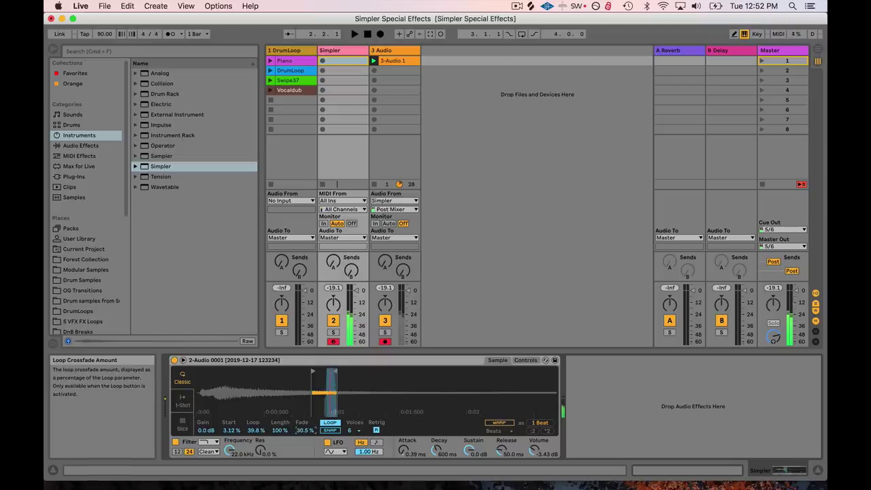
{"action": "scroll", "coordinate": [299, 430], "scroll_direction": "up", "scroll_amount": 2}
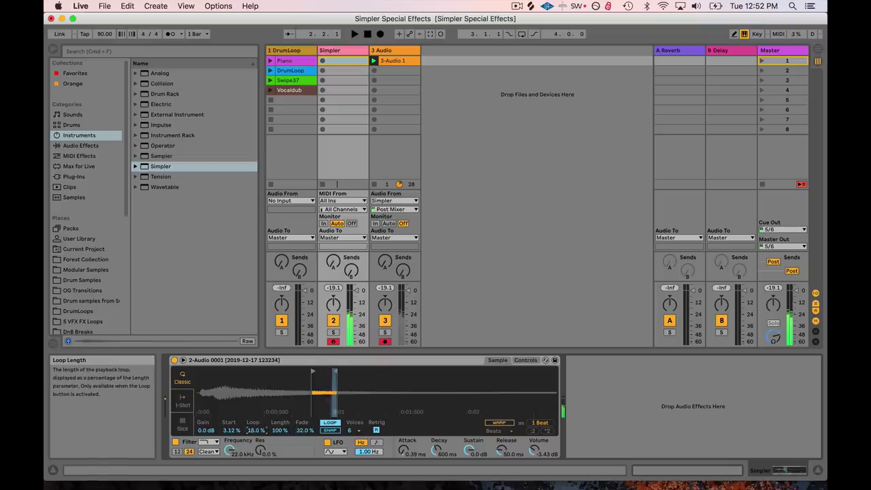
Step: Try different Loop lengths in Simpler while a note sounds, ending at 10.2 %
{"action": "scroll", "coordinate": [266, 430], "scroll_direction": "down", "scroll_amount": 5}
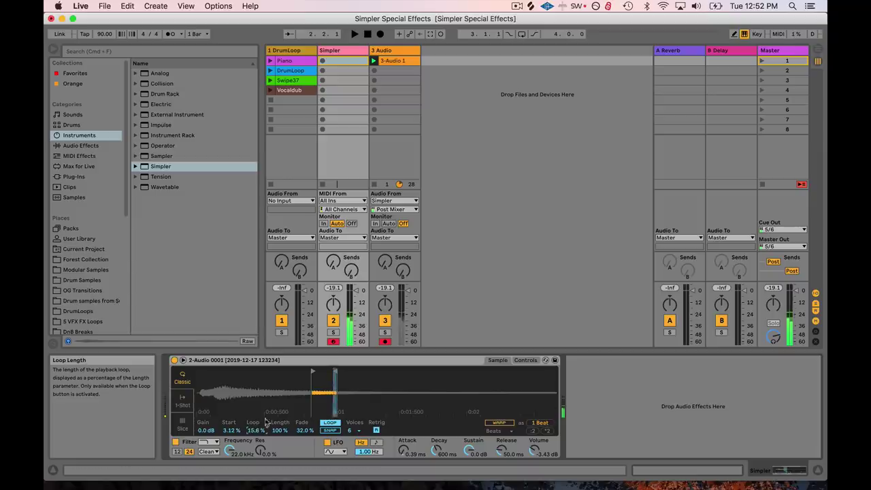
{"action": "scroll", "coordinate": [266, 431], "scroll_direction": "up", "scroll_amount": 3}
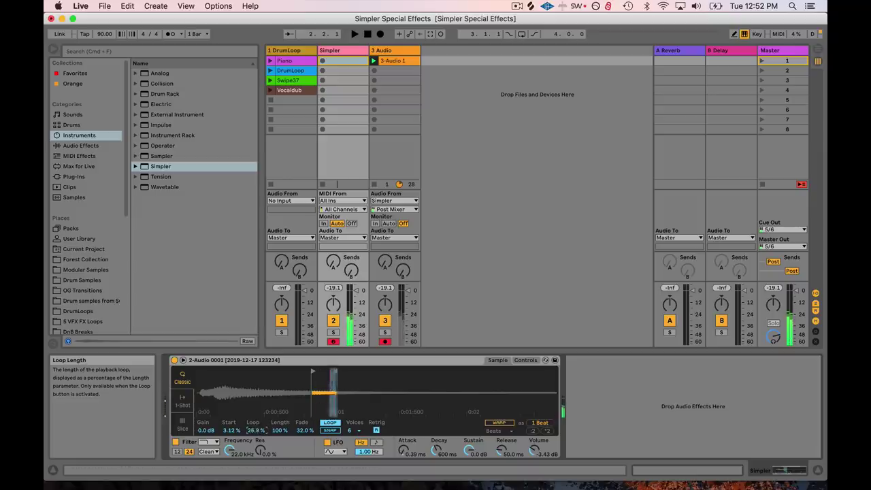
{"action": "scroll", "coordinate": [266, 431], "scroll_direction": "up", "scroll_amount": 2}
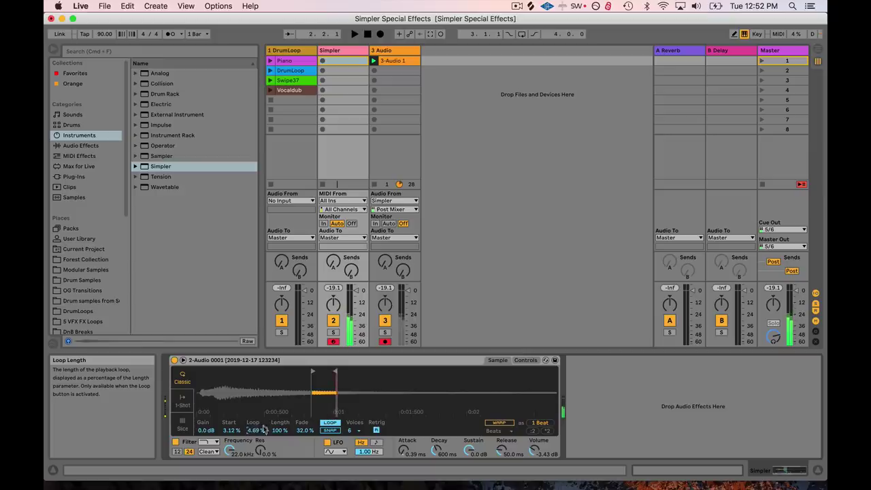
{"action": "left_click_drag", "start_coordinate": [254, 430], "coordinate": [254, 423]}
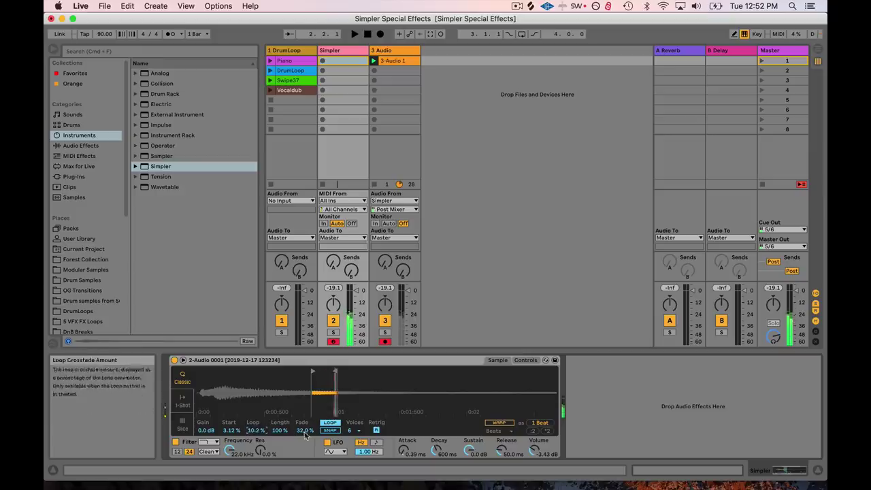
Step: Lower Simpler's loop Fade to 0.78 % and set the Loop length to 34.4 %
{"action": "scroll", "coordinate": [304, 430], "scroll_direction": "down", "scroll_amount": 1}
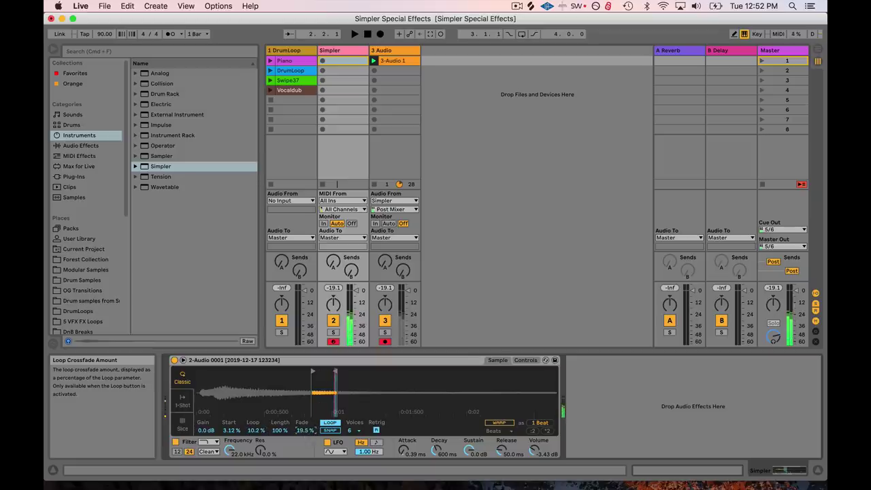
{"action": "scroll", "coordinate": [266, 433], "scroll_direction": "down", "scroll_amount": 3}
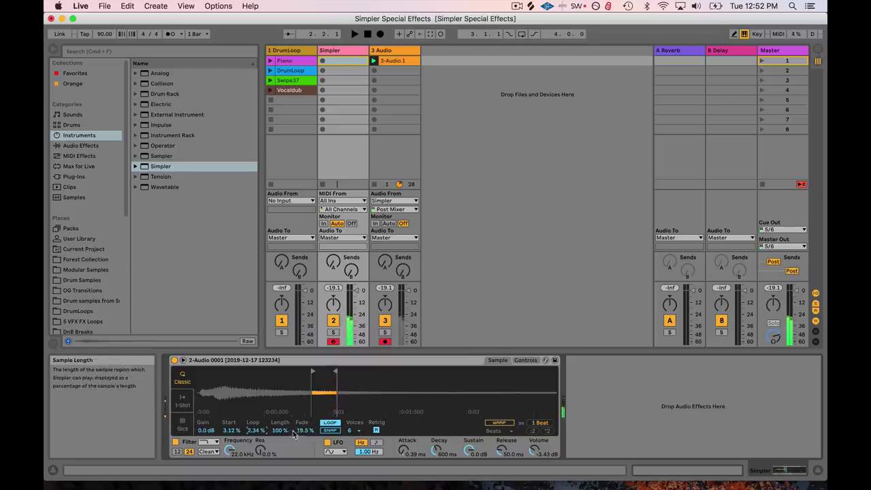
{"action": "scroll", "coordinate": [310, 431], "scroll_direction": "down", "scroll_amount": 3}
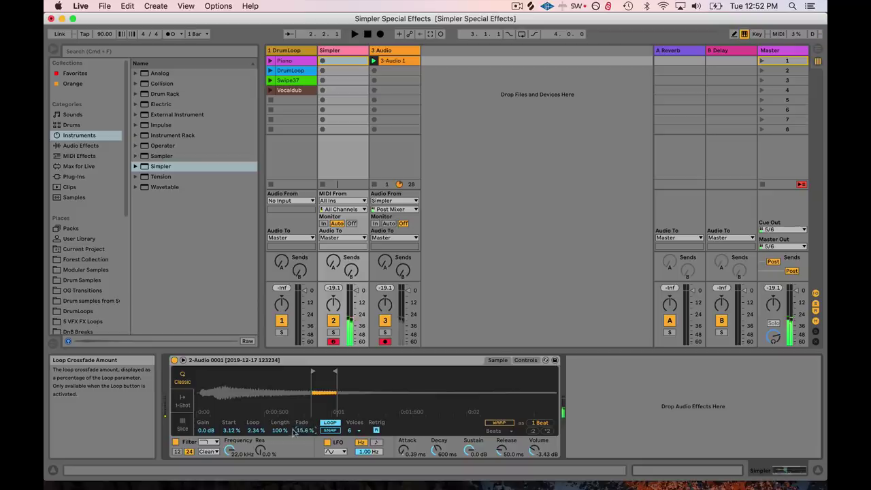
{"action": "left_click_drag", "start_coordinate": [304, 430], "coordinate": [304, 437]}
{"action": "scroll", "coordinate": [267, 433], "scroll_direction": "up", "scroll_amount": 4}
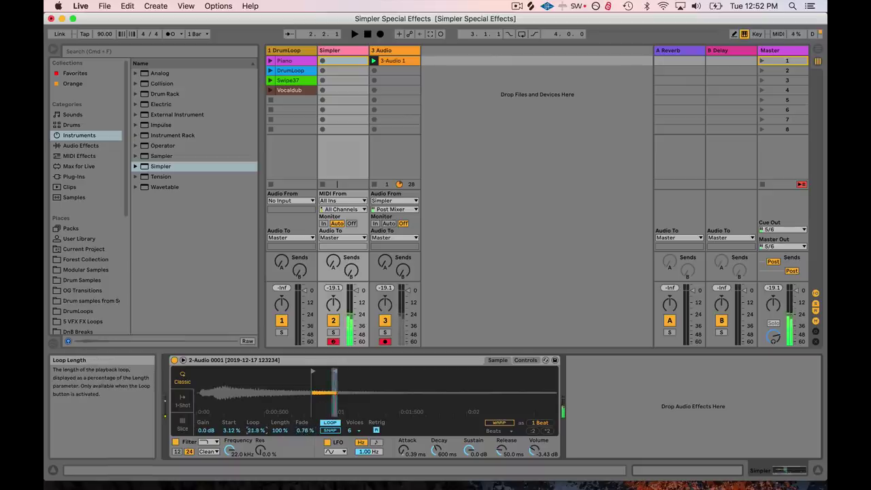
{"action": "scroll", "coordinate": [257, 431], "scroll_direction": "up", "scroll_amount": 3}
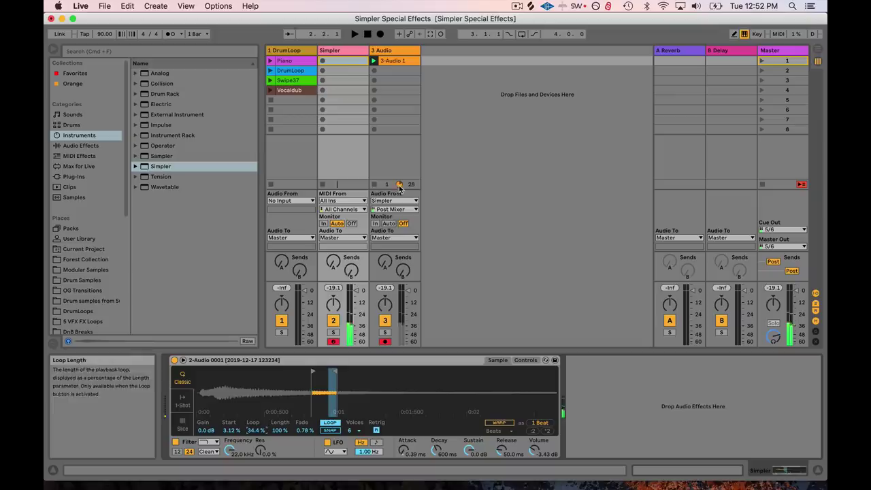
Step: Create a MIDI clip in the Simpler track's first slot and draw an F3 note filling the whole bar
{"action": "double_click", "coordinate": [342, 60]}
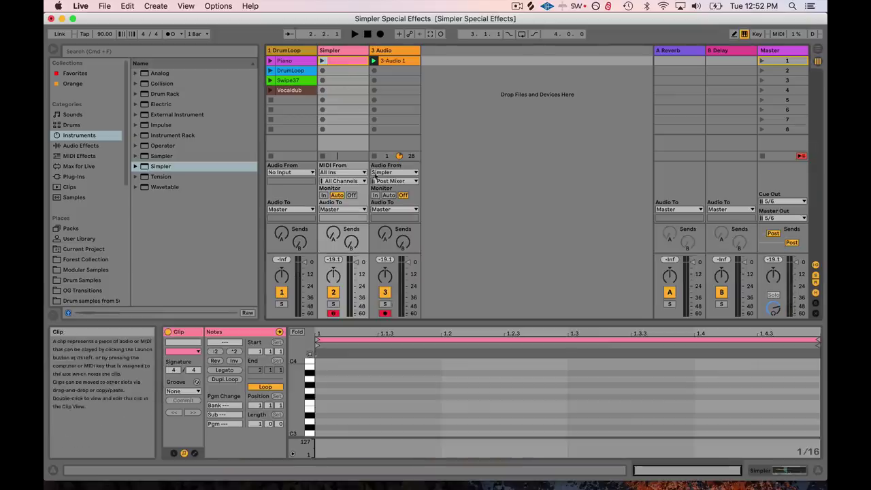
{"action": "double_click", "coordinate": [317, 403]}
{"action": "left_click_drag", "start_coordinate": [346, 403], "coordinate": [811, 361]}
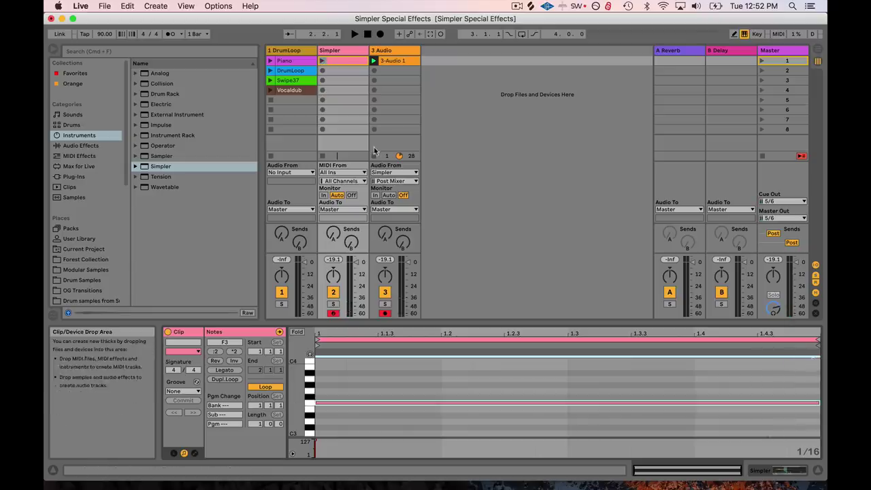
Step: Launch the new Simpler MIDI clip and bring its note editor back into view
{"action": "left_click", "coordinate": [322, 61]}
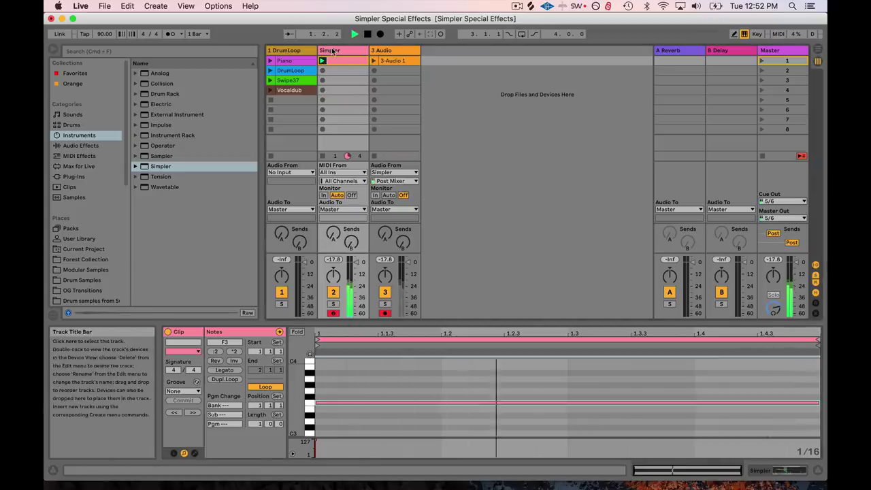
{"action": "double_click", "coordinate": [332, 52]}
{"action": "double_click", "coordinate": [338, 61]}
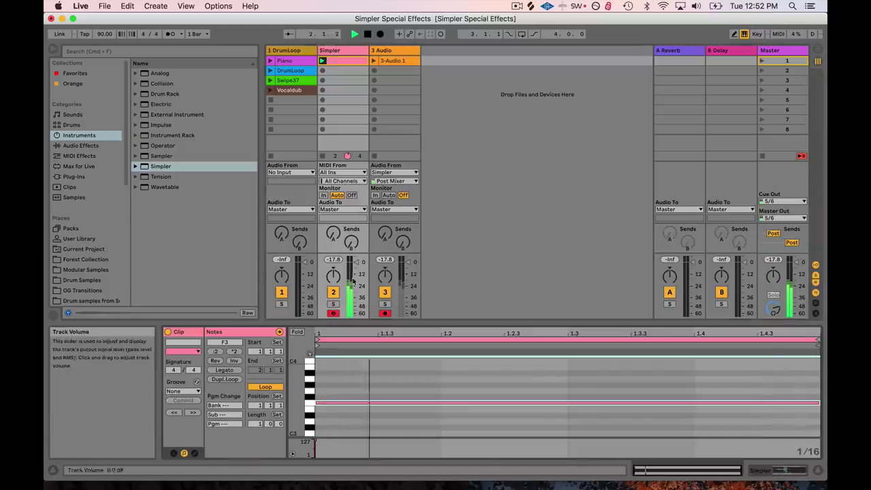
Step: Stop playback and show the Envelopes section of the MIDI clip
{"action": "left_click", "coordinate": [196, 453]}
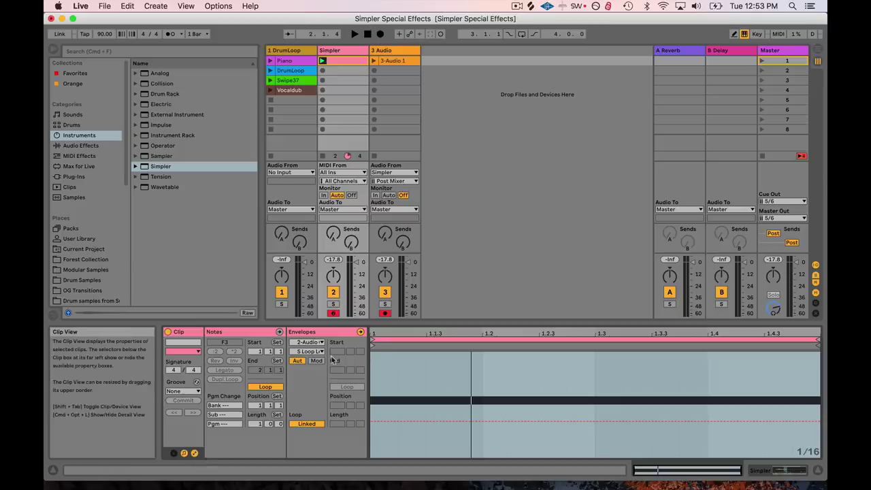
{"action": "left_click", "coordinate": [196, 454]}
{"action": "left_click", "coordinate": [195, 453]}
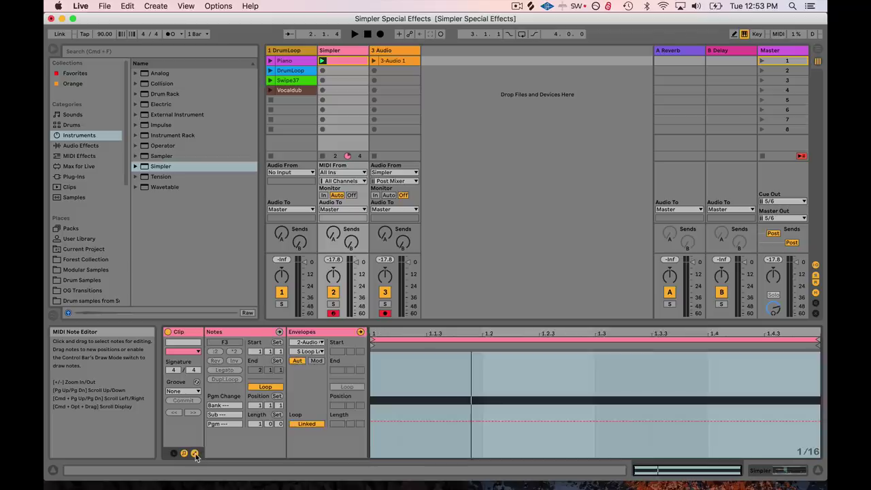
{"action": "left_click", "coordinate": [195, 454]}
{"action": "left_click", "coordinate": [195, 453]}
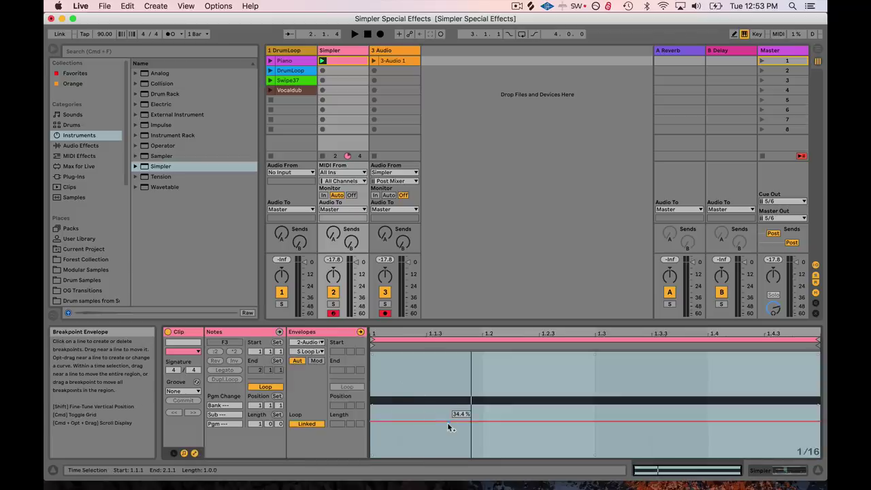
Step: Examine which devices and Simpler parameters are available for the clip's envelopes
{"action": "left_click", "coordinate": [312, 343]}
{"action": "left_click", "coordinate": [313, 344]}
{"action": "left_click", "coordinate": [313, 351]}
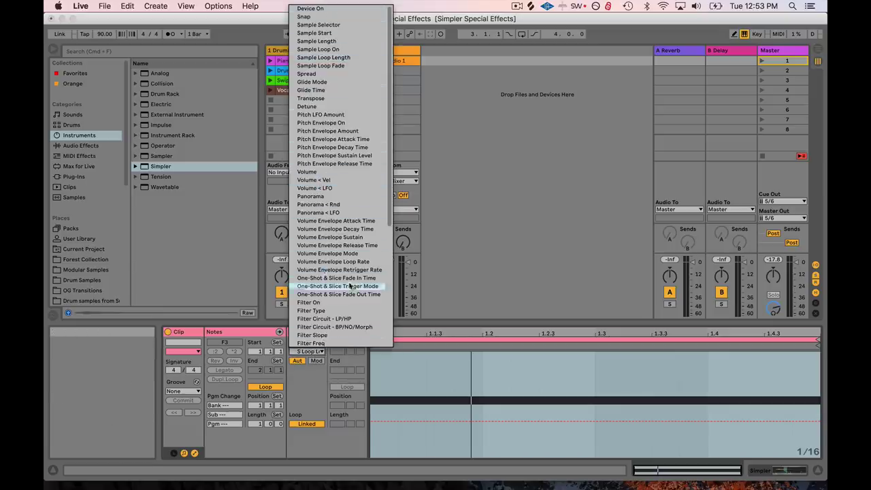
{"action": "left_click", "coordinate": [465, 261]}
{"action": "left_click", "coordinate": [309, 342]}
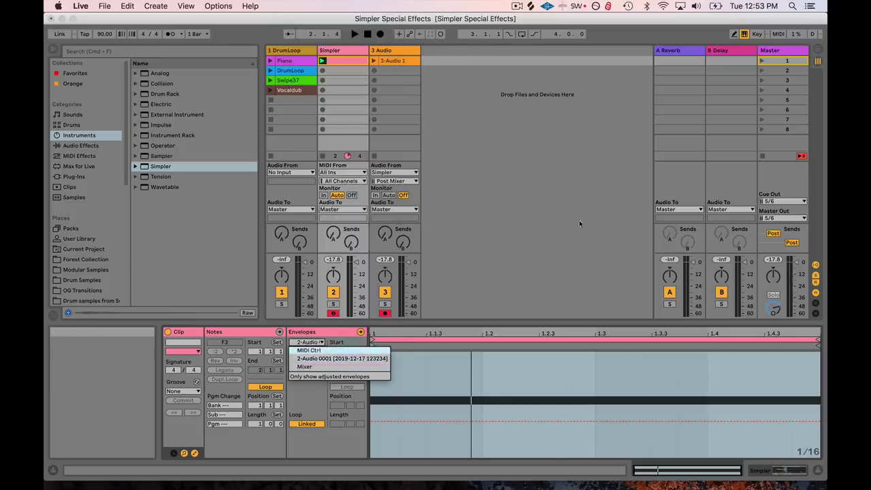
{"action": "left_click", "coordinate": [540, 170]}
Step: Select Simpler's loop Fade on the device so that the clip displays the Sample Loop Fade envelope
{"action": "left_click", "coordinate": [336, 51]}
{"action": "double_click", "coordinate": [337, 52]}
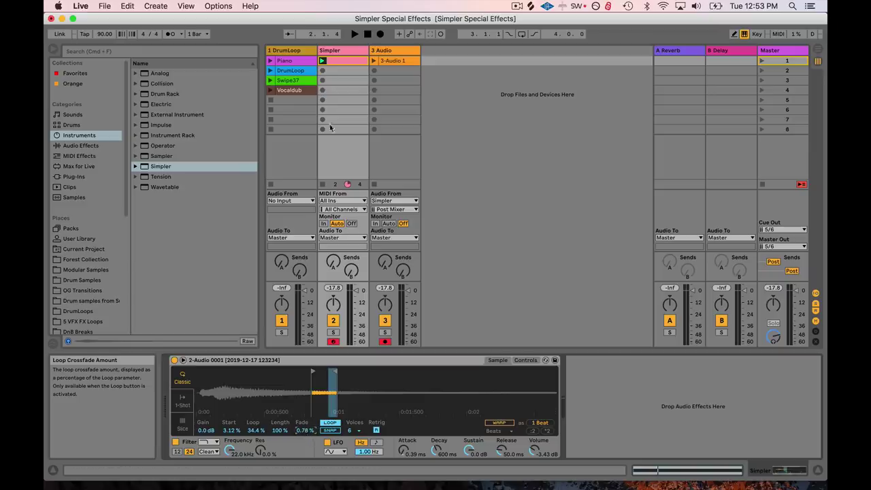
{"action": "double_click", "coordinate": [354, 61]}
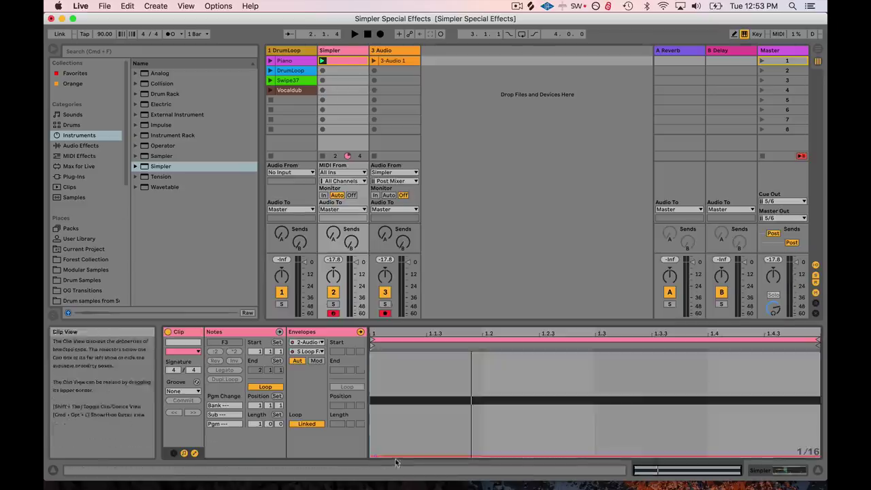
Step: Draw a loop Fade envelope rising to a peak just after 1.3 and falling to zero at the bar's end, with the grid off
{"action": "left_click_drag", "start_coordinate": [407, 455], "coordinate": [621, 398]}
{"action": "left_click_drag", "start_coordinate": [701, 399], "coordinate": [707, 449]}
{"action": "left_click_drag", "start_coordinate": [525, 398], "coordinate": [555, 384]}
{"action": "right_click", "coordinate": [510, 381]}
{"action": "left_click", "coordinate": [530, 311]}
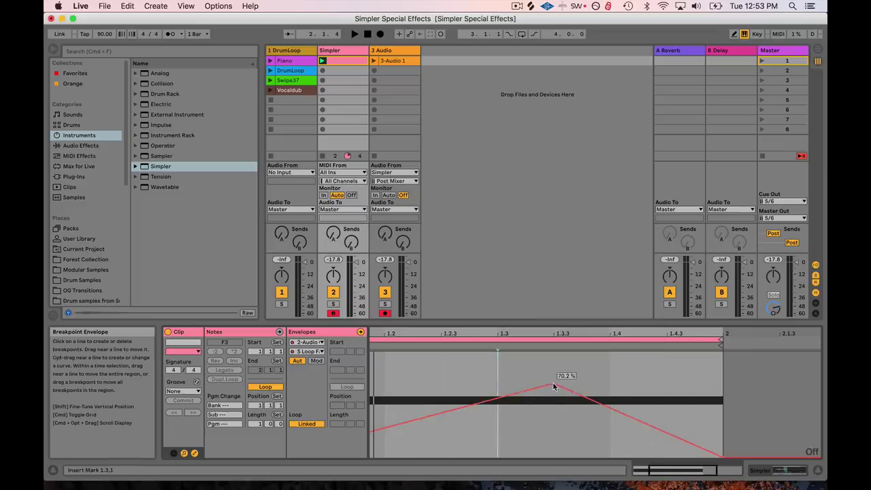
{"action": "left_click_drag", "start_coordinate": [554, 384], "coordinate": [515, 371]}
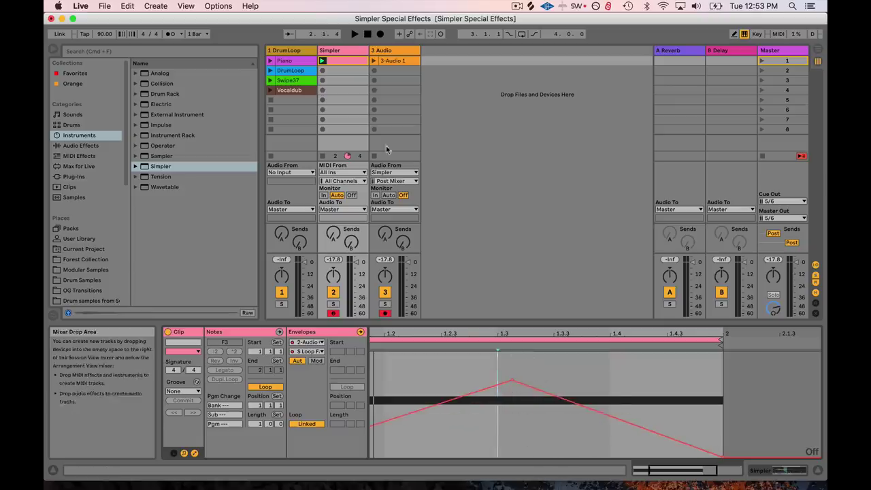
Step: Select Simpler's Loop length on the device and display the Sample Loop Length envelope in the clip
{"action": "left_click", "coordinate": [336, 55]}
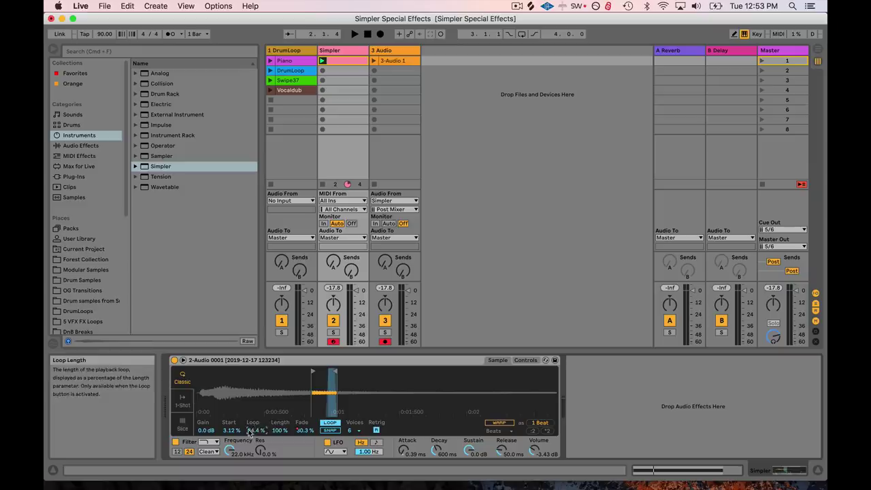
{"action": "left_click", "coordinate": [346, 60]}
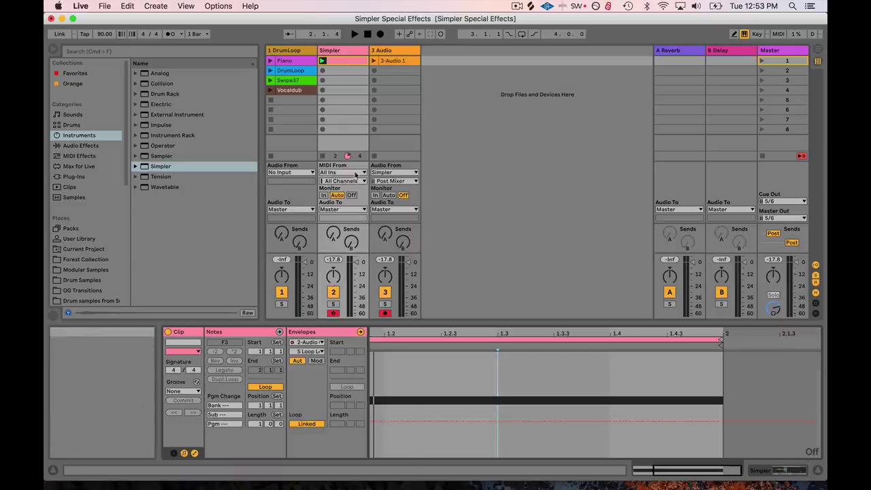
{"action": "left_click", "coordinate": [333, 51]}
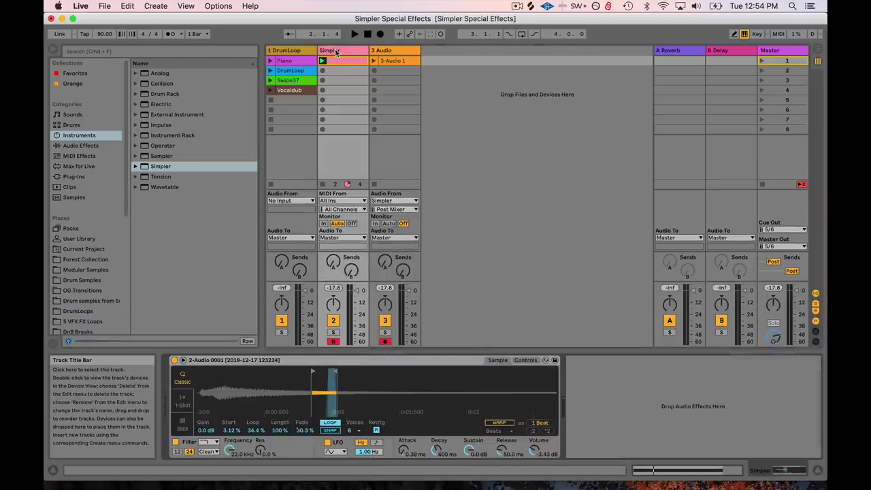
{"action": "left_click", "coordinate": [337, 61]}
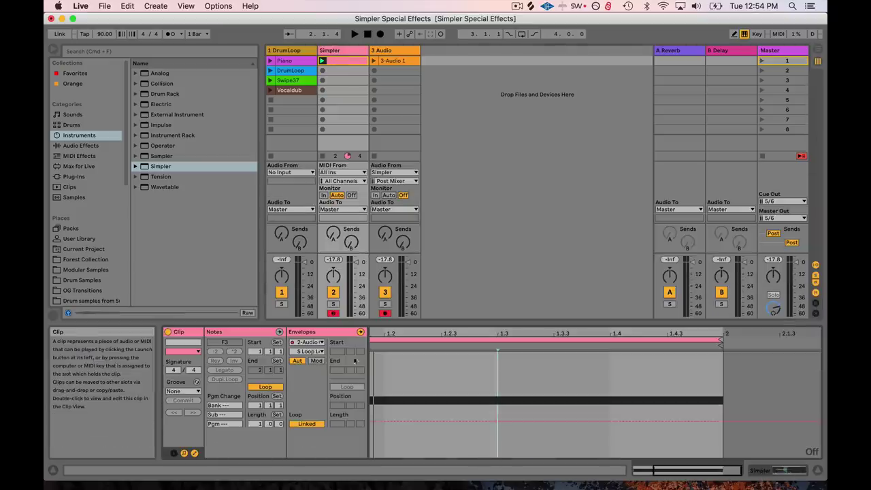
{"action": "scroll", "coordinate": [381, 408], "scroll_direction": "left", "scroll_amount": 3}
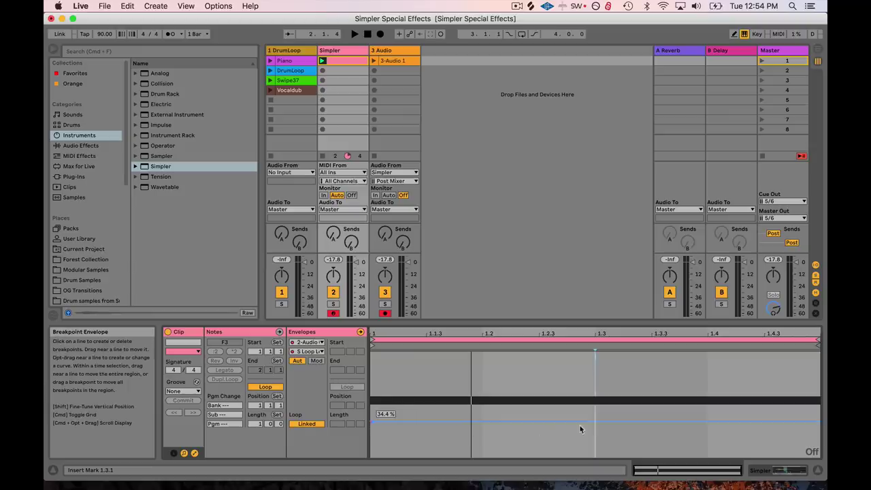
{"action": "left_click_drag", "start_coordinate": [580, 422], "coordinate": [589, 431]}
{"action": "left_click_drag", "start_coordinate": [382, 432], "coordinate": [371, 413]}
{"action": "left_click_drag", "start_coordinate": [595, 414], "coordinate": [597, 453]}
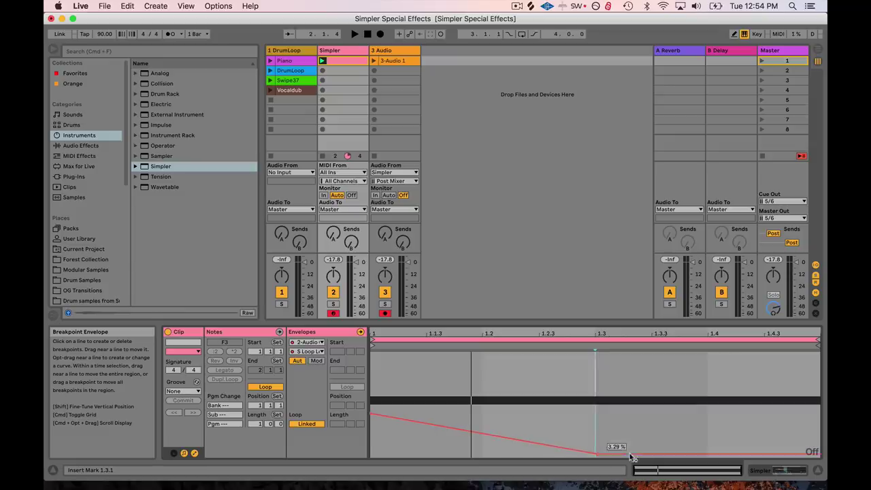
{"action": "left_click_drag", "start_coordinate": [816, 451], "coordinate": [817, 401]}
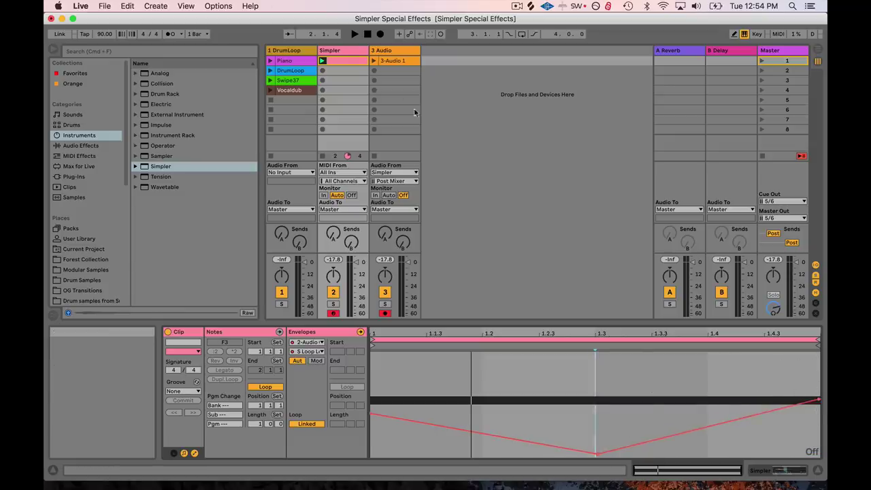
{"action": "left_click", "coordinate": [344, 51]}
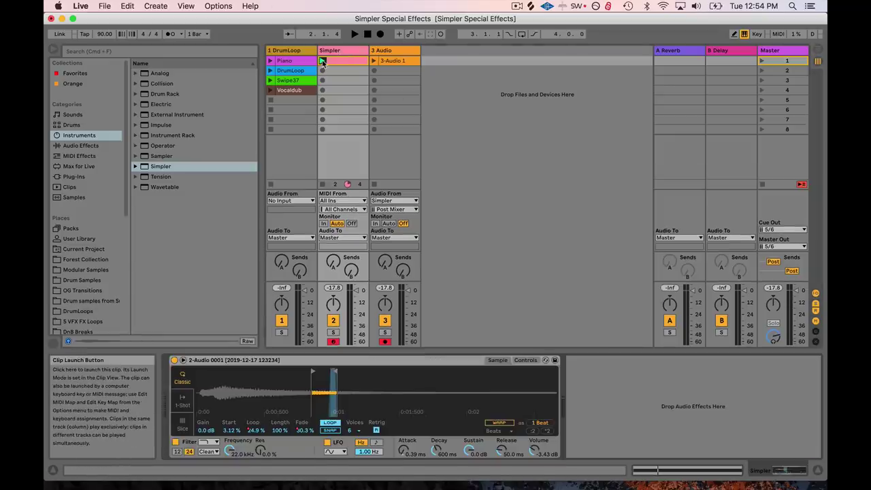
Step: Play the Simpler clip and record its output into the second slot of the 3 Audio track, then stop playback
{"action": "left_click", "coordinate": [322, 62]}
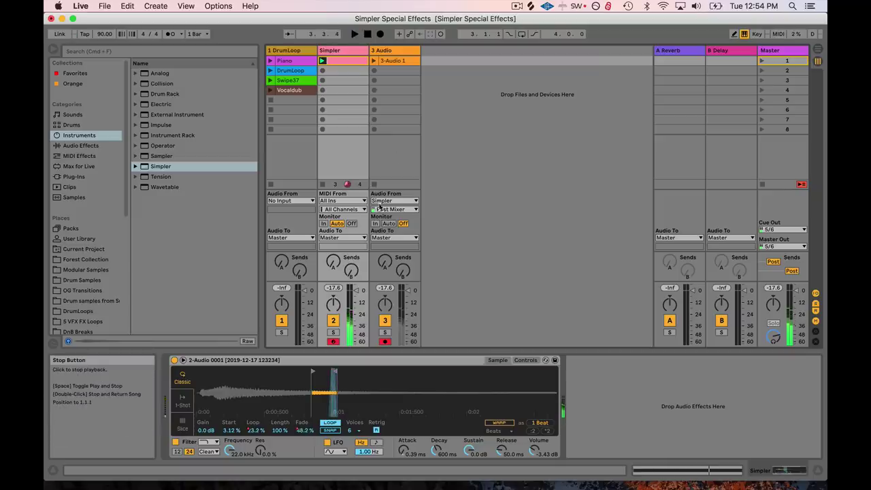
{"action": "left_click", "coordinate": [386, 73]}
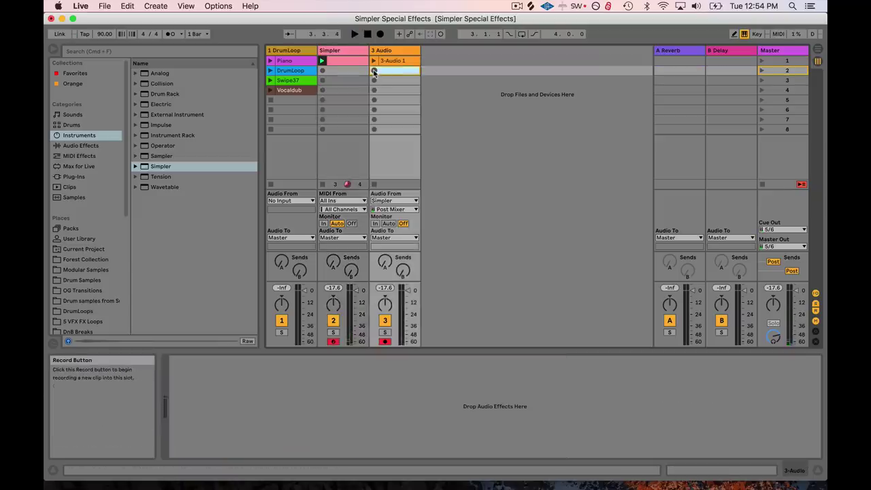
{"action": "left_click", "coordinate": [373, 71]}
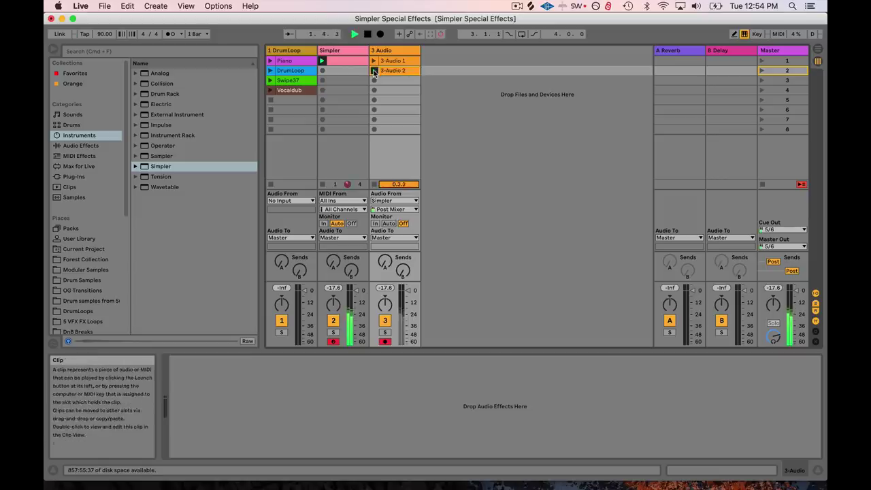
{"action": "left_click", "coordinate": [374, 70]}
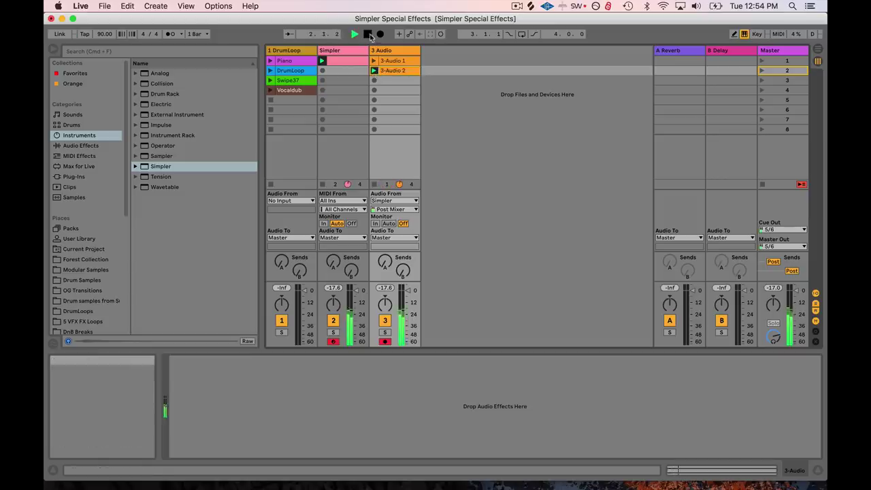
{"action": "left_click", "coordinate": [385, 61]}
{"action": "left_click", "coordinate": [389, 71]}
{"action": "left_click", "coordinate": [398, 61]}
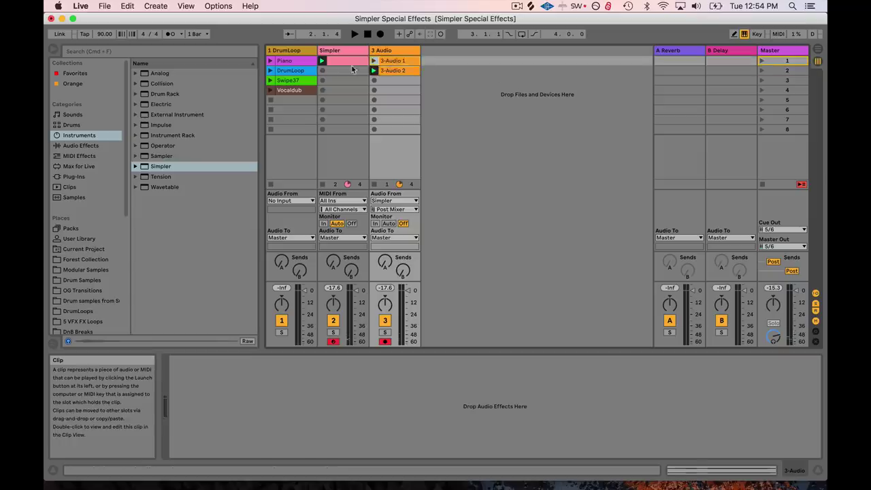
Step: Rename the 3 Audio track as "Effects"
{"action": "right_click", "coordinate": [393, 52]}
{"action": "left_click", "coordinate": [411, 103]}
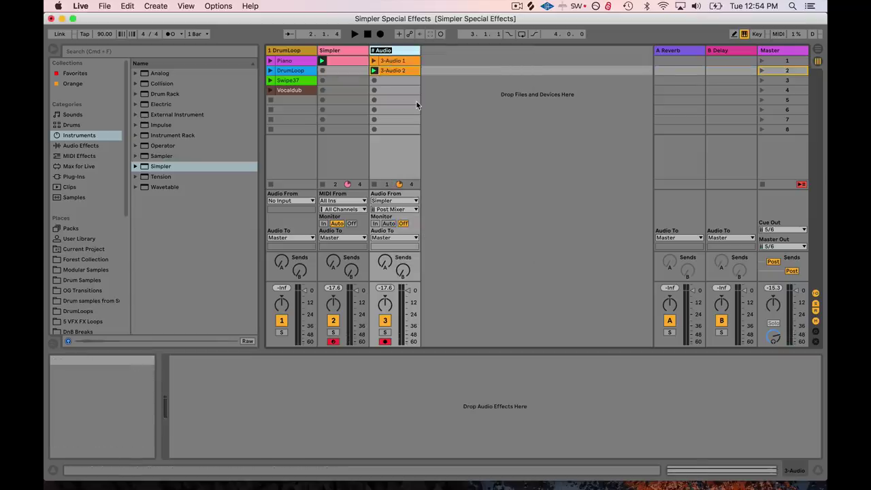
{"action": "type", "text": "Glitch"}
{"action": "key", "text": "Return"}
{"action": "key", "text": "BackSpace"}
{"action": "key", "text": "BackSpace"}
{"action": "key", "text": "BackSpace"}
{"action": "key", "text": "BackSpace"}
{"action": "key", "text": "BackSpace"}
{"action": "key", "text": "BackSpace"}
{"action": "key", "text": "BackSpace"}
{"action": "key", "text": "BackSpace"}
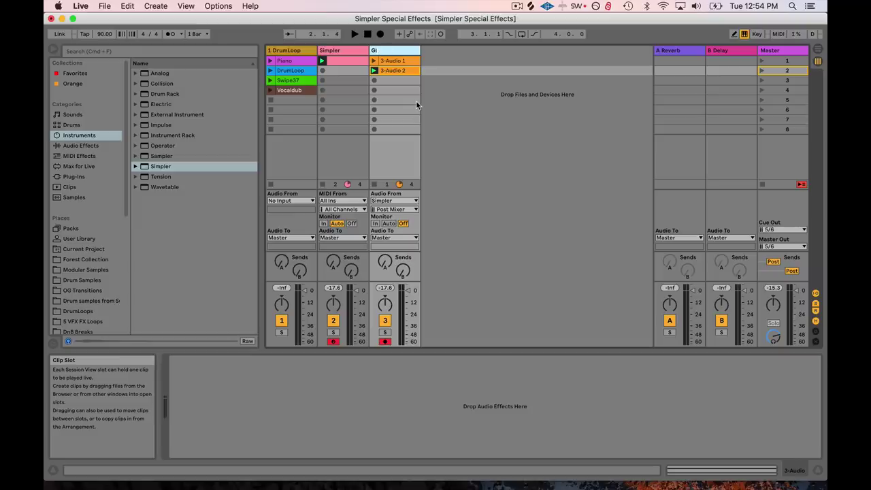
{"action": "type", "text": "Effects"}
{"action": "key", "text": "Return"}
Step: Draw a Sample Start envelope in the Simpler clip rising steadily from about 3 % to the bar's end, and play it
{"action": "left_click", "coordinate": [367, 51]}
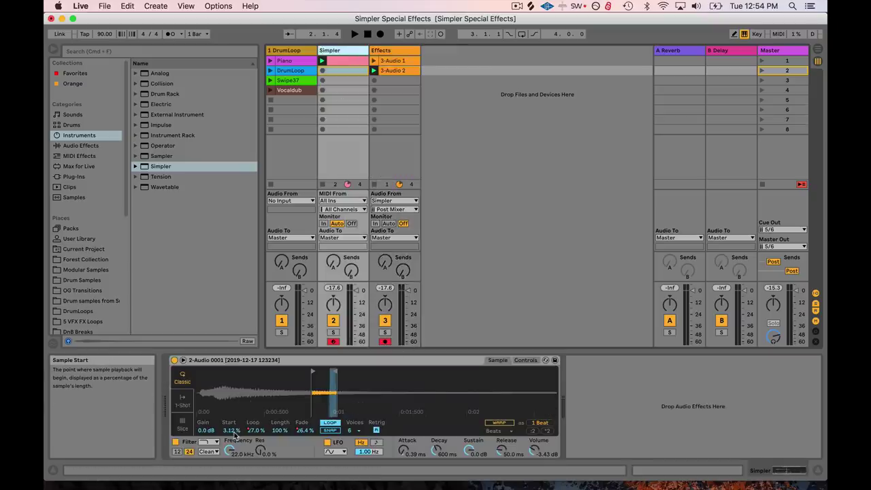
{"action": "left_click", "coordinate": [337, 60]}
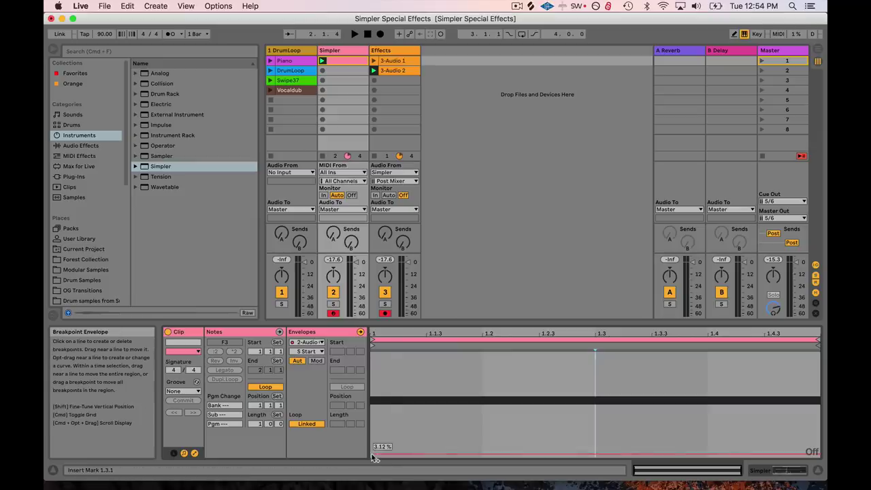
{"action": "left_click_drag", "start_coordinate": [374, 453], "coordinate": [660, 376]}
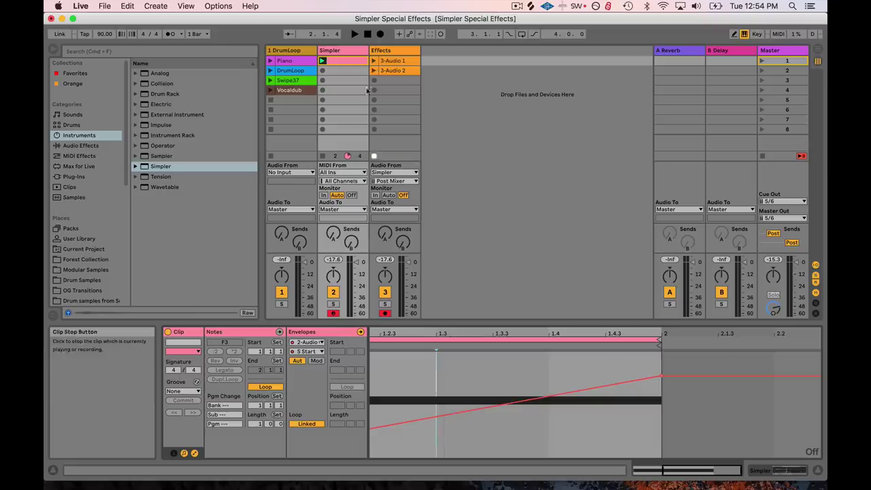
{"action": "left_click", "coordinate": [354, 34]}
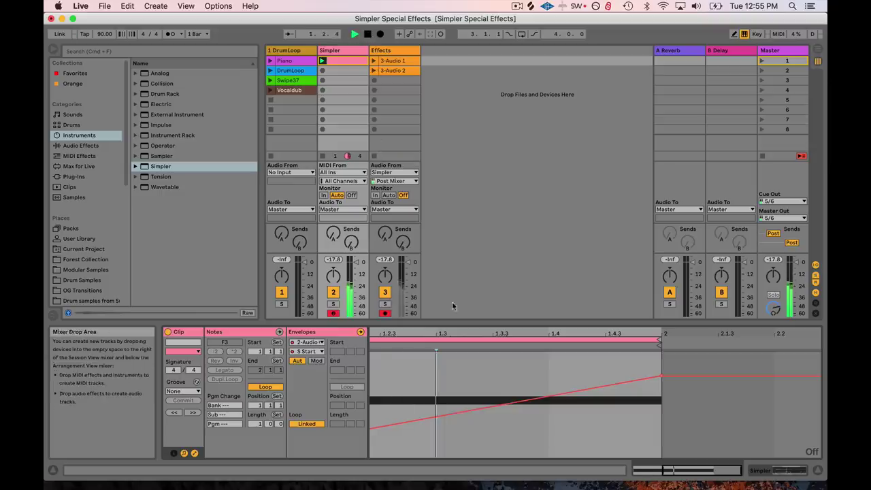
Step: Raise the Sample Start envelope to begin at about 68 % and climb to about 90 % at the bar's end
{"action": "left_click_drag", "start_coordinate": [483, 334], "coordinate": [483, 299]}
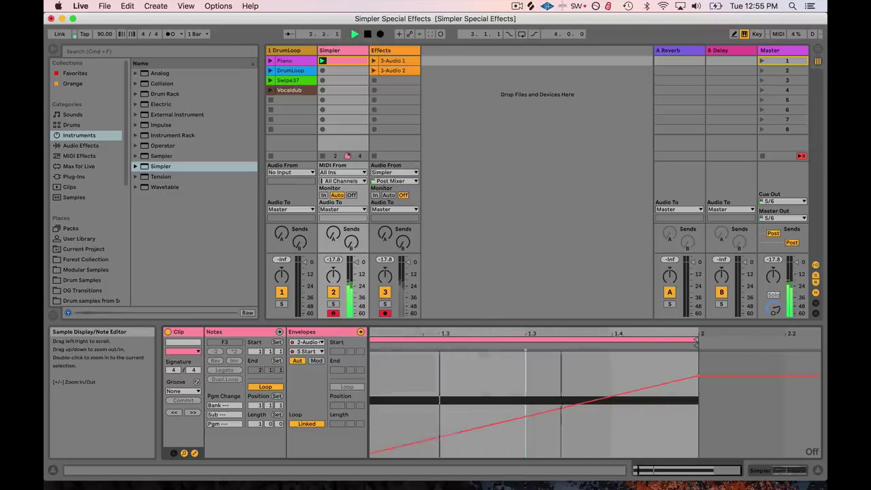
{"action": "left_click_drag", "start_coordinate": [372, 450], "coordinate": [369, 386]}
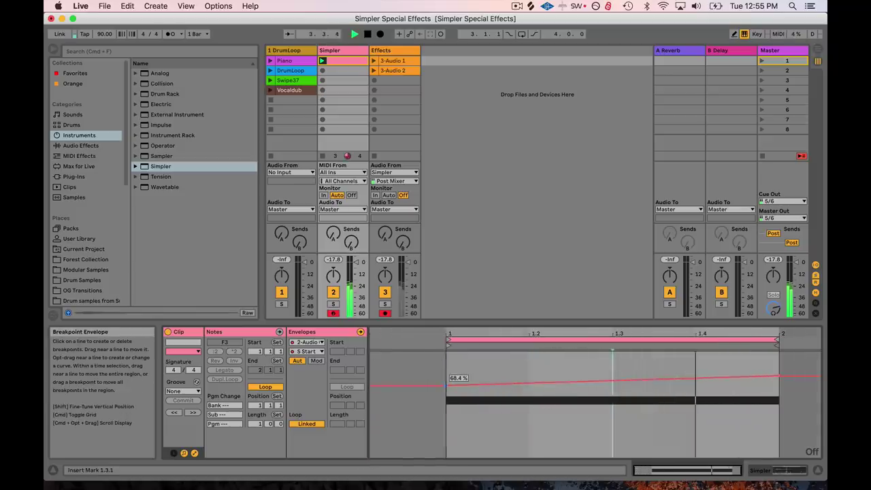
{"action": "left_click_drag", "start_coordinate": [776, 376], "coordinate": [777, 361]}
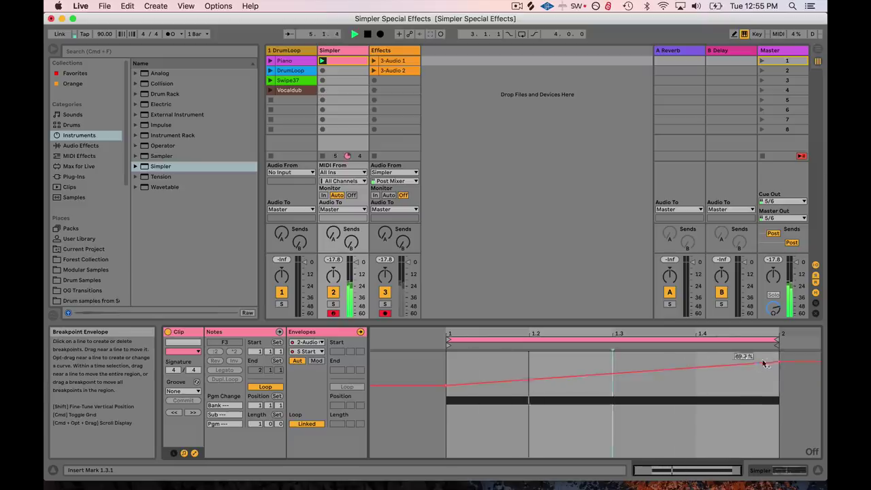
Step: Reshape the Sample Loop Length envelope into one upward curve from zero to near maximum, removing the breakpoint at 1.3, and audition it
{"action": "left_click", "coordinate": [306, 351]}
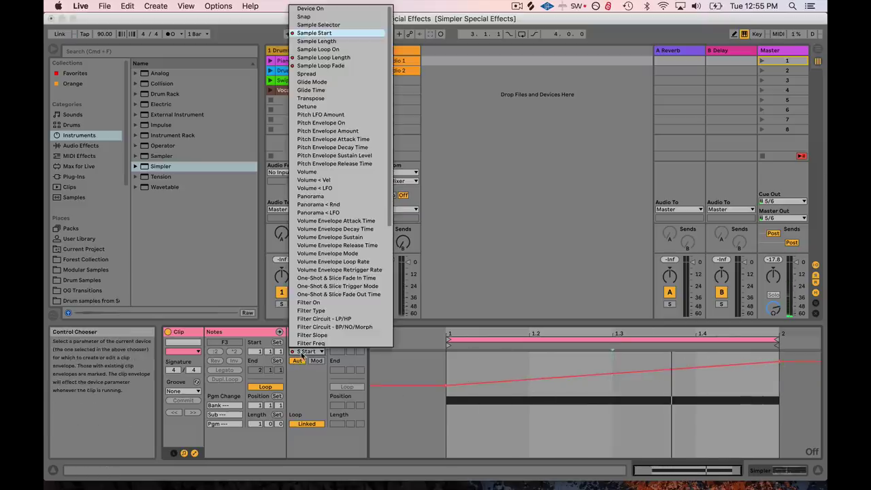
{"action": "left_click", "coordinate": [323, 57]}
{"action": "left_click_drag", "start_coordinate": [445, 413], "coordinate": [445, 457]}
{"action": "key", "text": "space"}
{"action": "left_click_drag", "start_coordinate": [777, 399], "coordinate": [779, 355]}
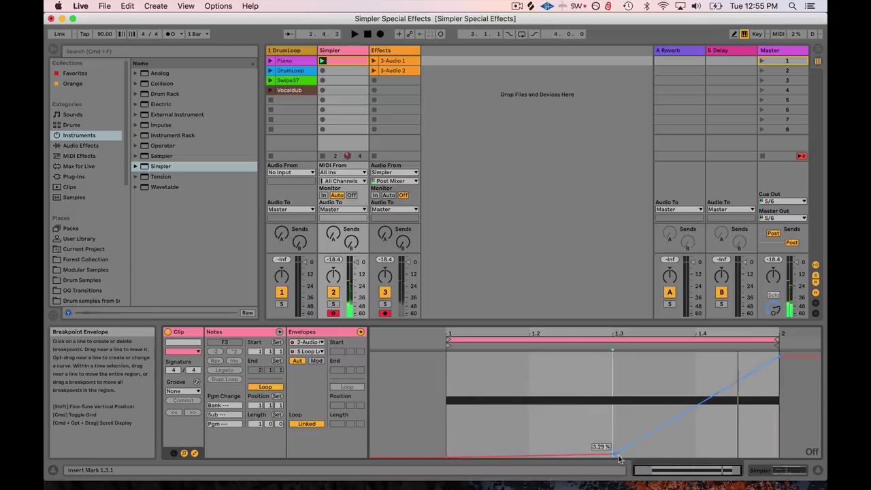
{"action": "left_click", "coordinate": [610, 456]}
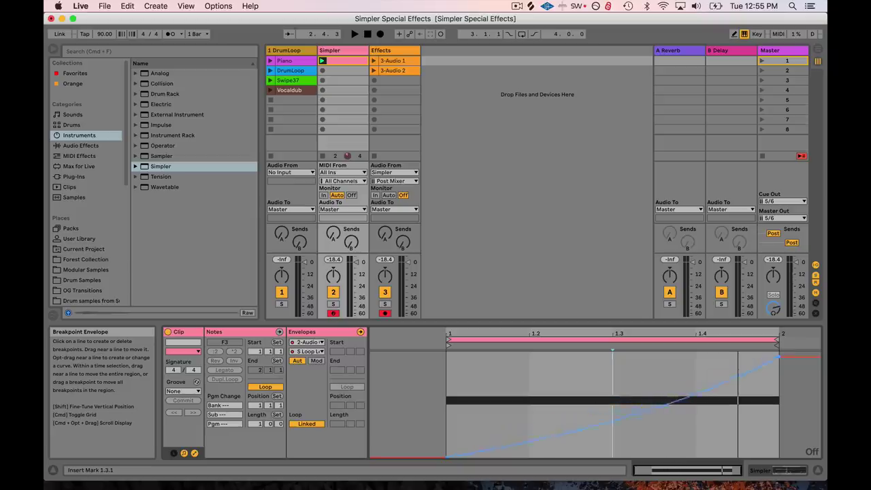
{"action": "key", "text": "space"}
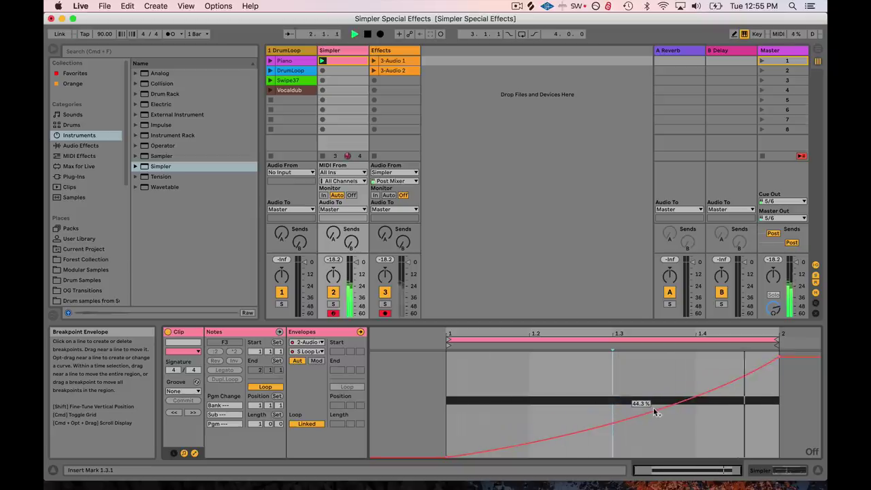
{"action": "key", "text": "space"}
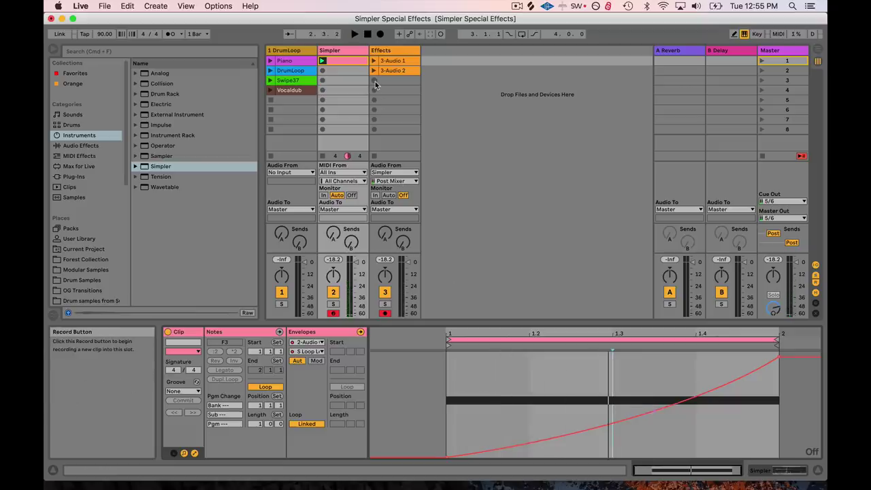
Step: Record the reshaped Simpler sound into the third slot of the Effects track and stop playback
{"action": "left_click", "coordinate": [375, 81]}
{"action": "left_click", "coordinate": [375, 81]}
{"action": "left_click", "coordinate": [376, 155]}
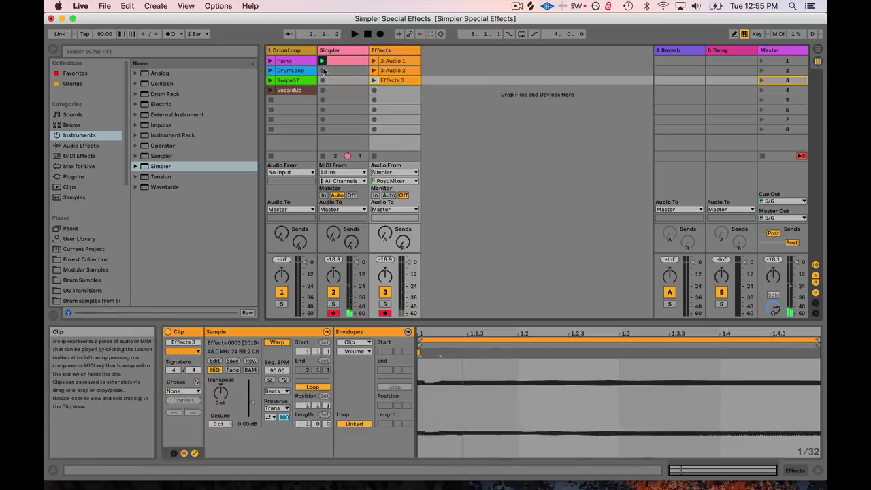
Step: Play the three recorded clips on the Effects track one after another to compare them
{"action": "left_click", "coordinate": [374, 61]}
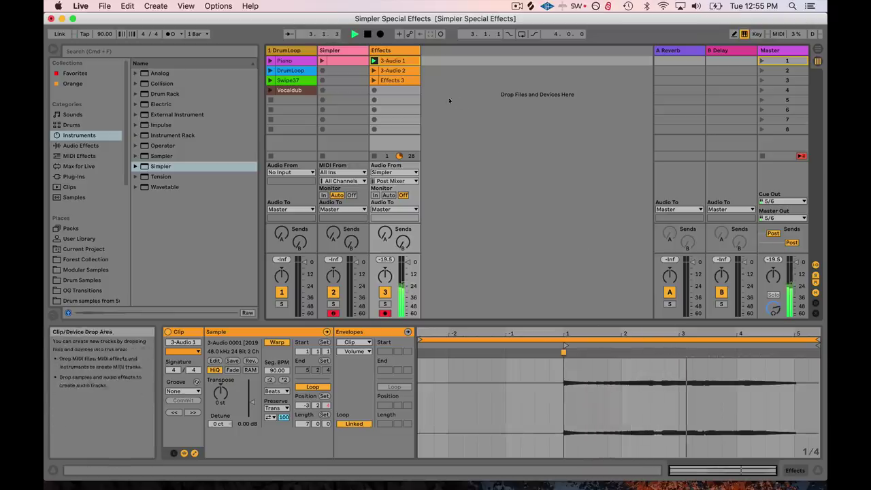
{"action": "left_click", "coordinate": [373, 71]}
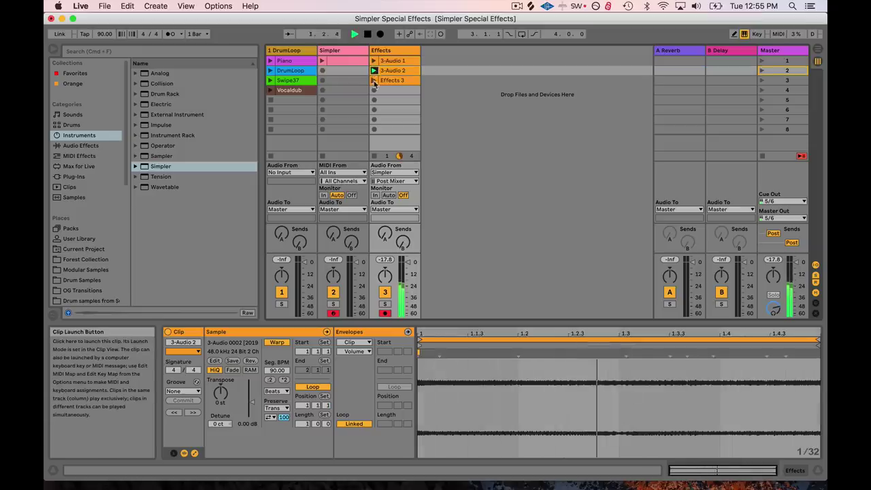
{"action": "left_click", "coordinate": [374, 81]}
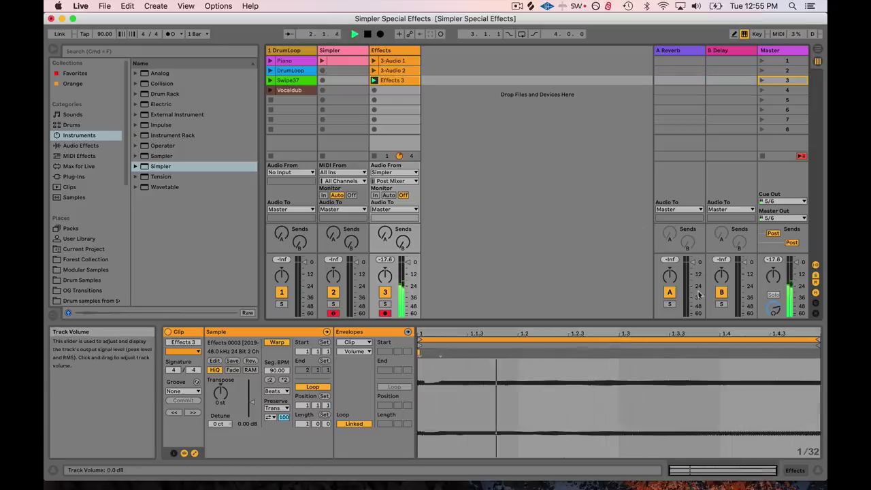
{"action": "left_click", "coordinate": [339, 52]}
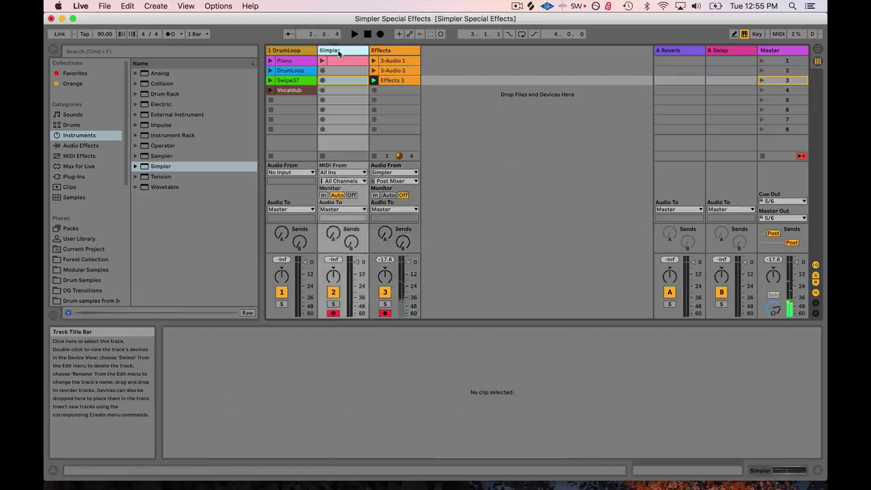
{"action": "double_click", "coordinate": [338, 52]}
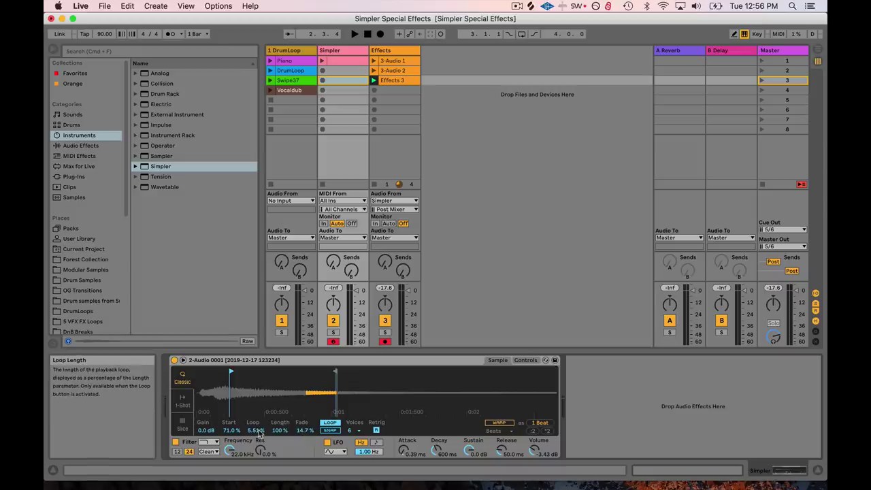
{"action": "left_click_drag", "start_coordinate": [256, 430], "coordinate": [255, 368]}
{"action": "left_click_drag", "start_coordinate": [229, 430], "coordinate": [230, 470]}
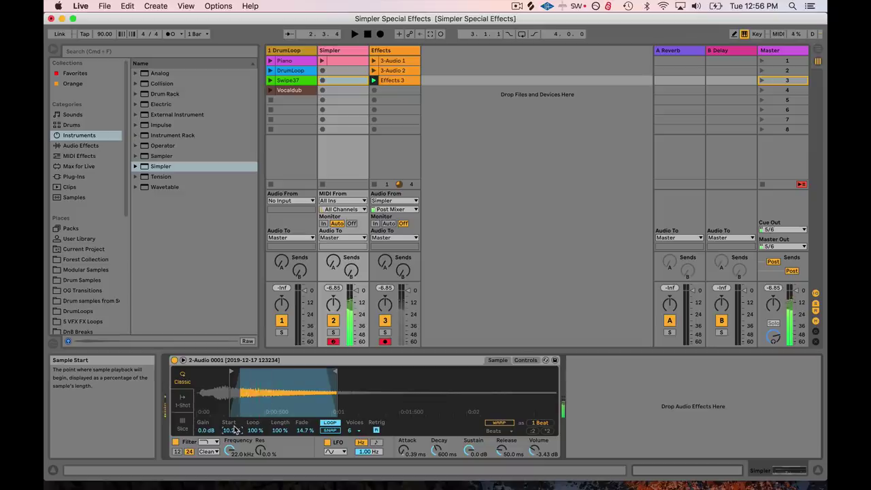
{"action": "left_click_drag", "start_coordinate": [280, 430], "coordinate": [279, 470]}
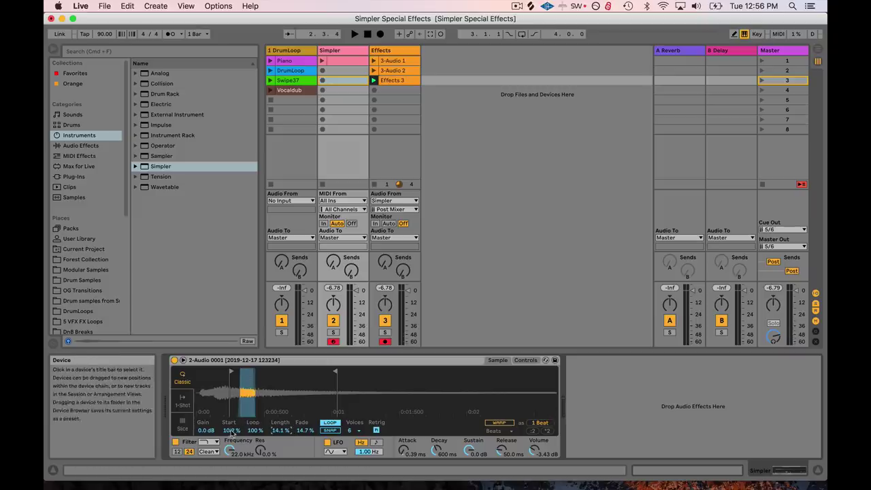
Step: Move the start marker earlier in Simpler's waveform and set the sample Start to 1.56 %
{"action": "mouse_move", "coordinate": [230, 430]}
{"action": "left_mouse_down"}
{"action": "mouse_move", "coordinate": [230, 450]}
{"action": "mouse_move", "coordinate": [230, 427]}
{"action": "left_mouse_up"}
{"action": "left_click_drag", "start_coordinate": [231, 372], "coordinate": [212, 372]}
{"action": "mouse_move", "coordinate": [230, 430]}
{"action": "left_mouse_down"}
{"action": "mouse_move", "coordinate": [232, 390]}
{"action": "mouse_move", "coordinate": [232, 416]}
{"action": "left_mouse_up"}
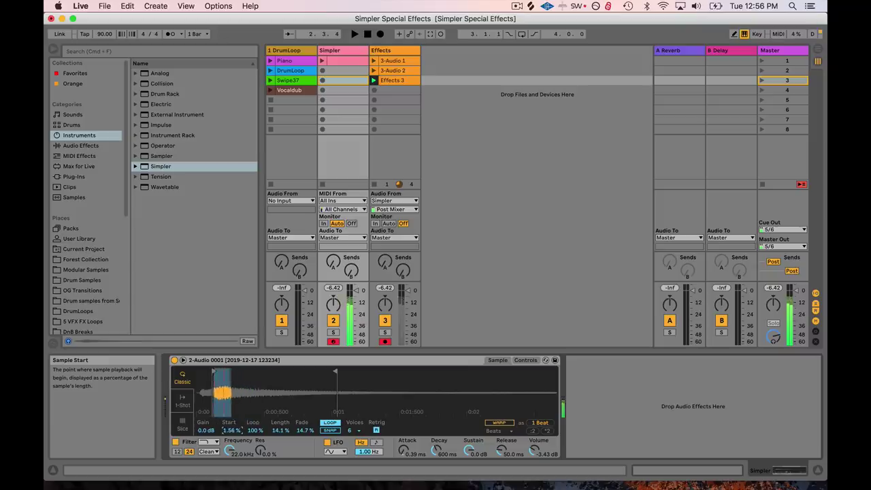
Step: Create a MIDI clip in the Simpler track's second slot with an A#2 note spanning the whole bar
{"action": "double_click", "coordinate": [338, 72]}
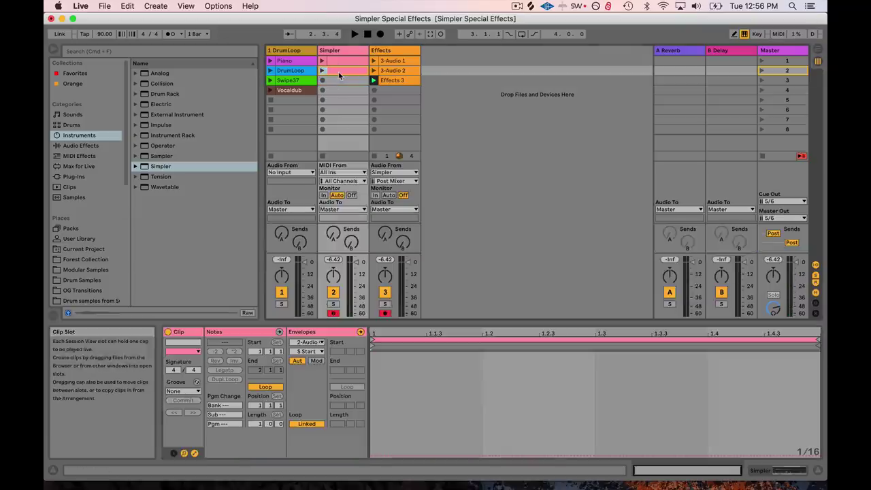
{"action": "left_click", "coordinate": [194, 452]}
{"action": "left_click_drag", "start_coordinate": [312, 324], "coordinate": [313, 268]}
{"action": "scroll", "coordinate": [314, 342], "scroll_direction": "down", "scroll_amount": 5}
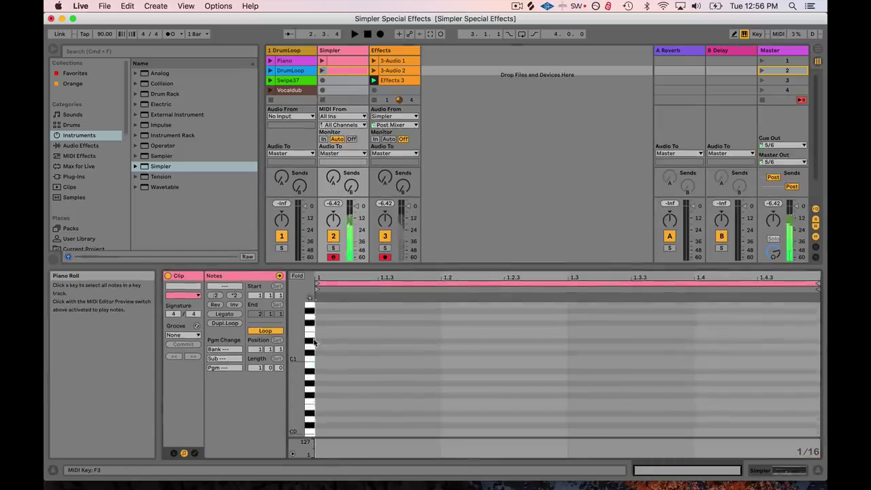
{"action": "left_click", "coordinate": [308, 319]}
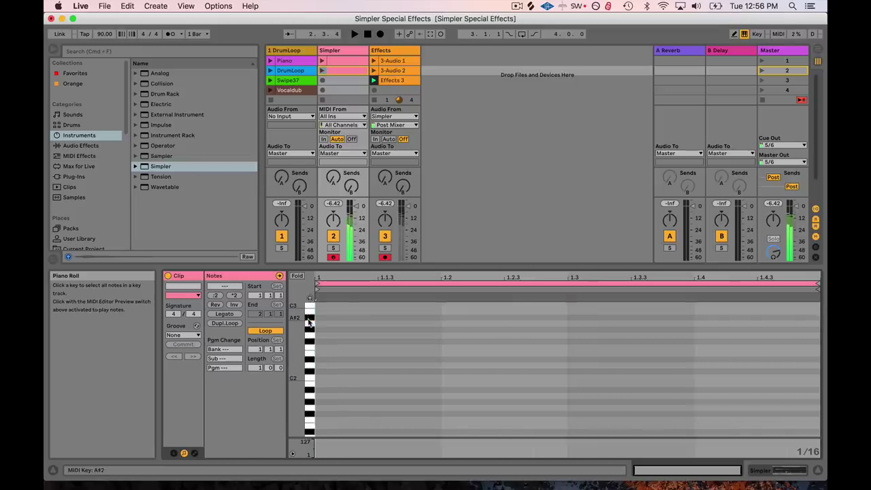
{"action": "double_click", "coordinate": [321, 317]}
{"action": "left_click_drag", "start_coordinate": [349, 317], "coordinate": [820, 317]}
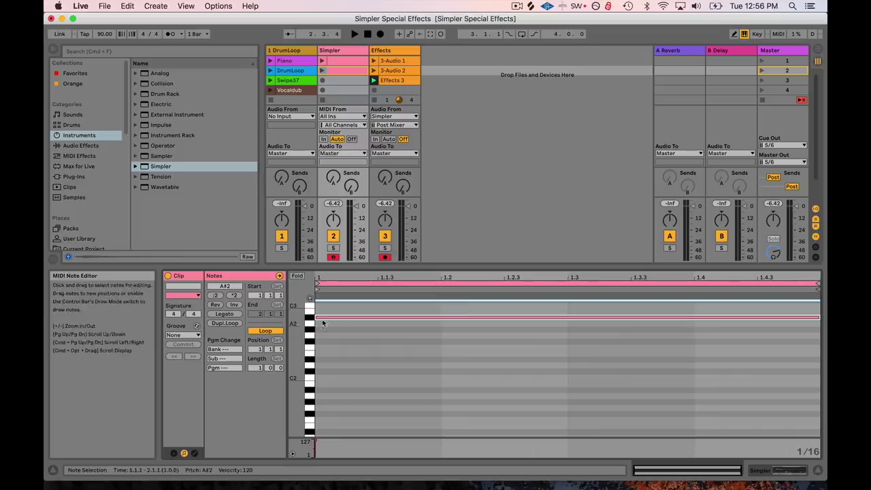
Step: Play the new Simpler clip and show its Sample Start envelope
{"action": "left_click", "coordinate": [335, 72]}
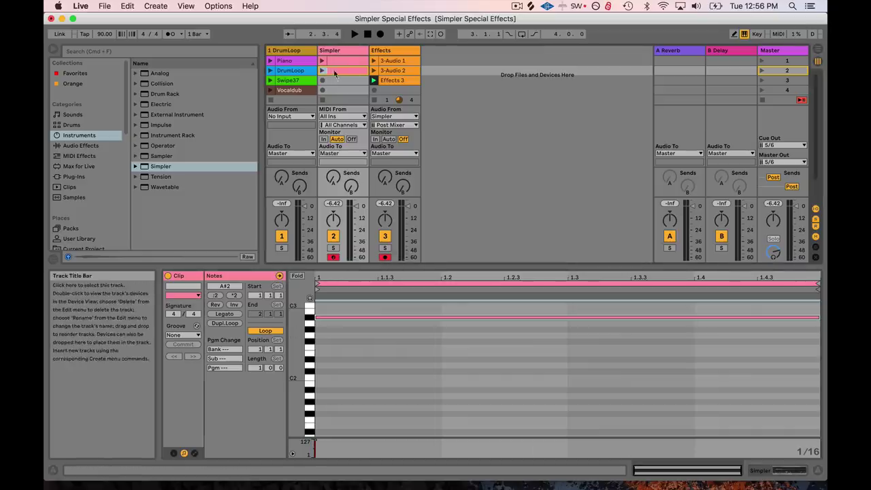
{"action": "left_click", "coordinate": [323, 71]}
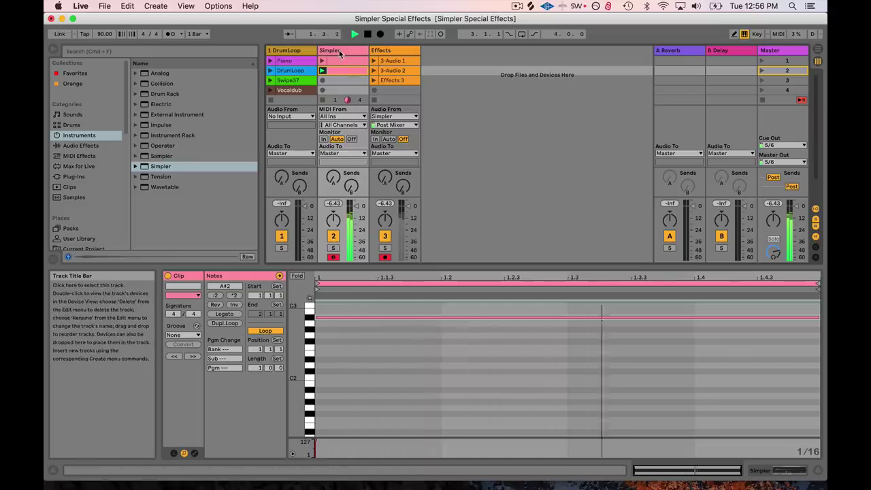
{"action": "left_click", "coordinate": [195, 454]}
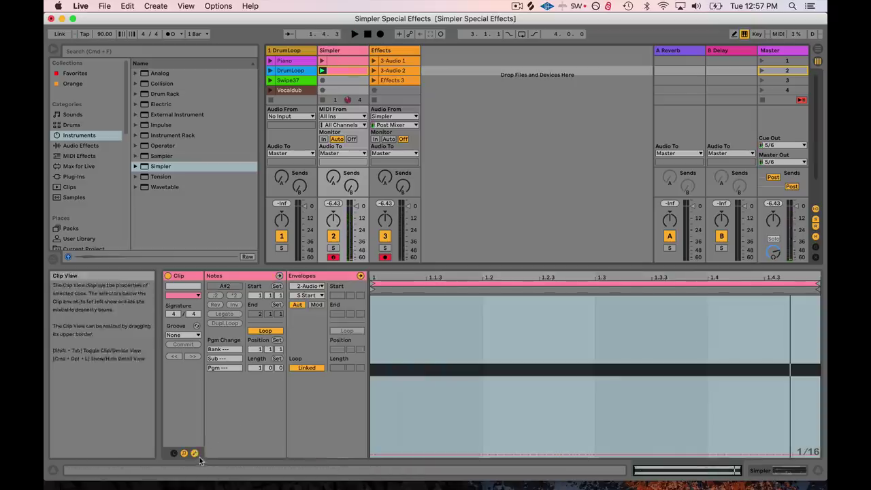
Step: Ramp the clip's Sample Start envelope from 1.56 % at the bar's beginning up to its maximum at the end, and audition it
{"action": "left_click", "coordinate": [380, 456]}
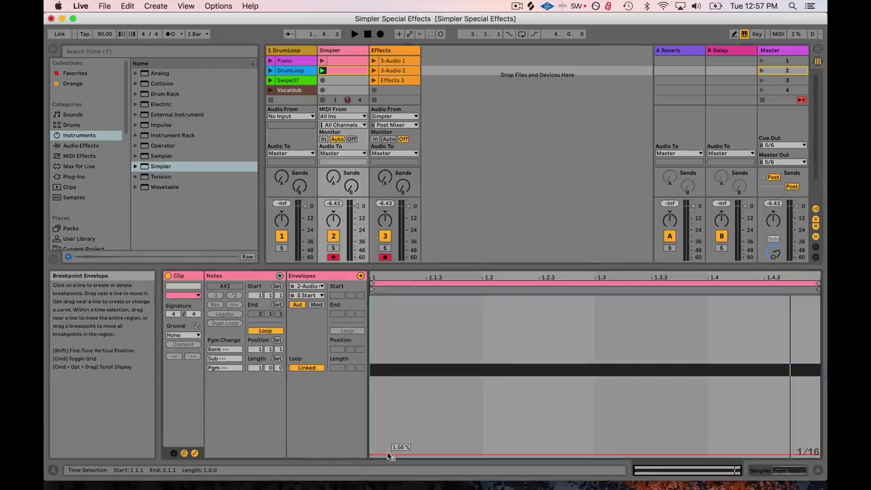
{"action": "left_click_drag", "start_coordinate": [389, 456], "coordinate": [795, 304]}
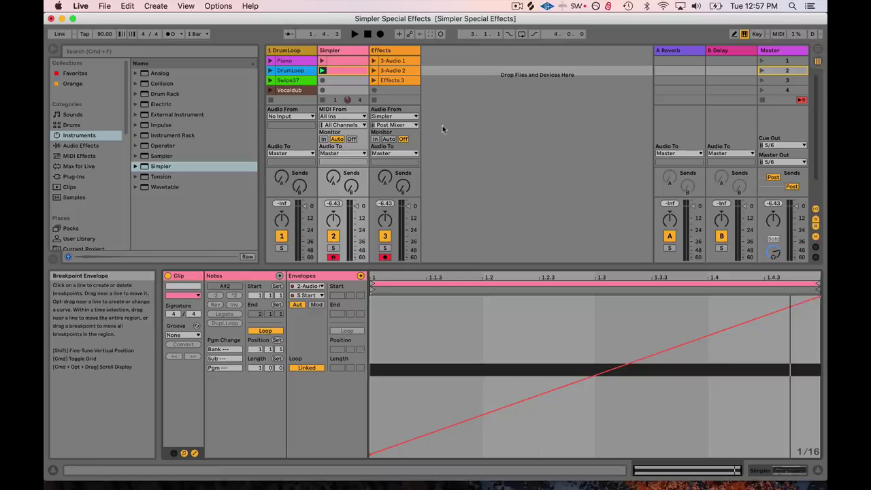
{"action": "key", "text": "space"}
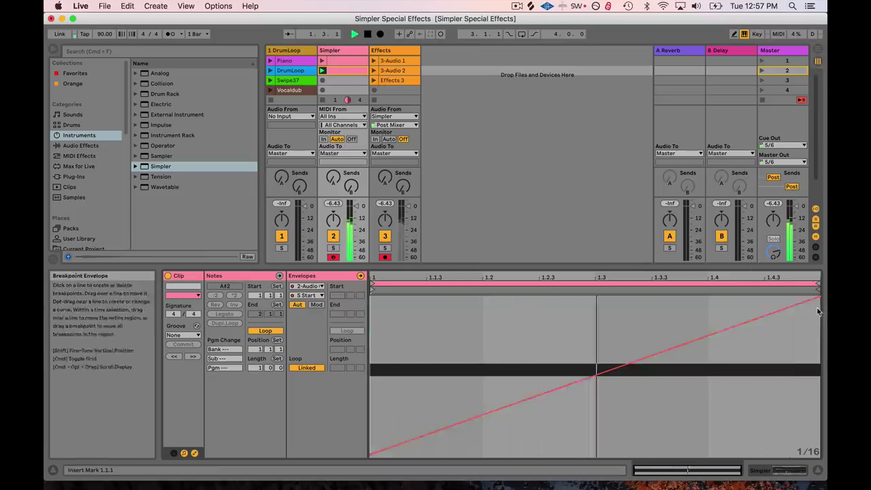
{"action": "mouse_move", "coordinate": [814, 304]}
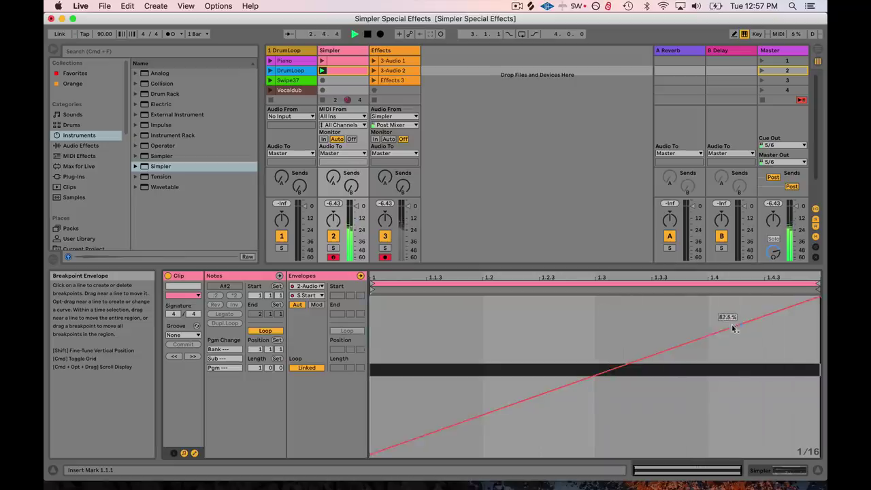
{"action": "key", "text": "space"}
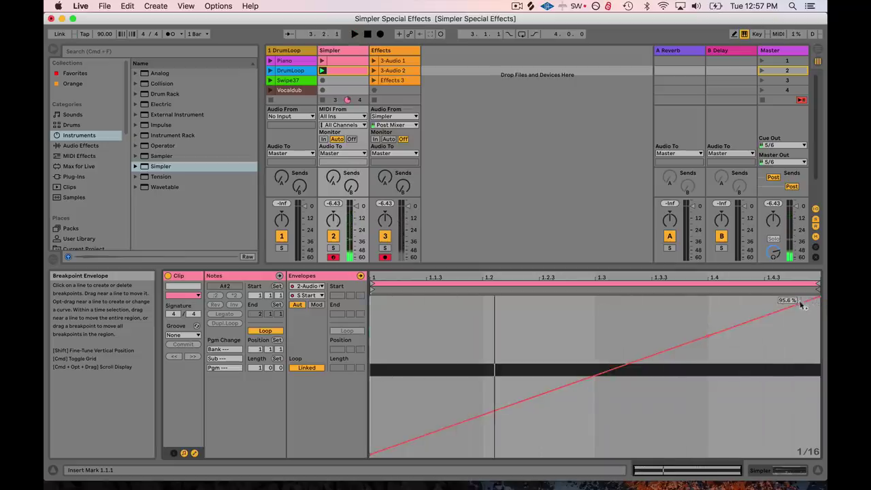
{"action": "left_click_drag", "start_coordinate": [800, 302], "coordinate": [816, 450]}
{"action": "key", "text": "space"}
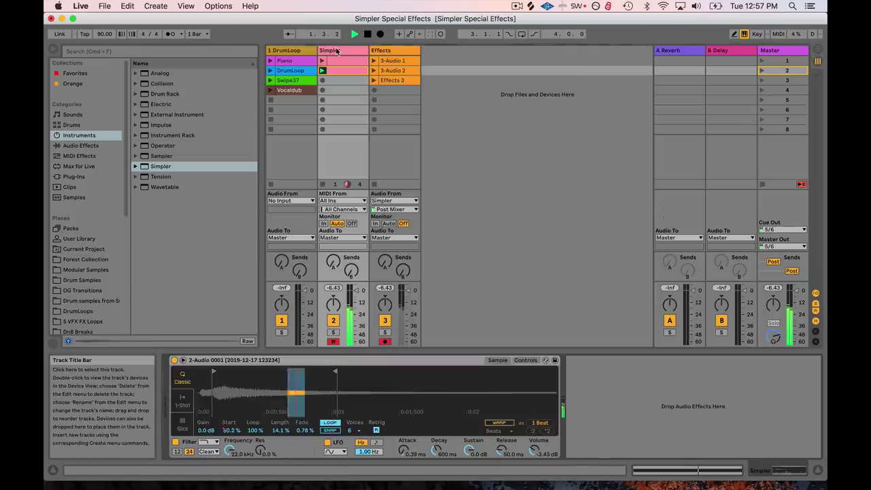
{"action": "left_click", "coordinate": [335, 51]}
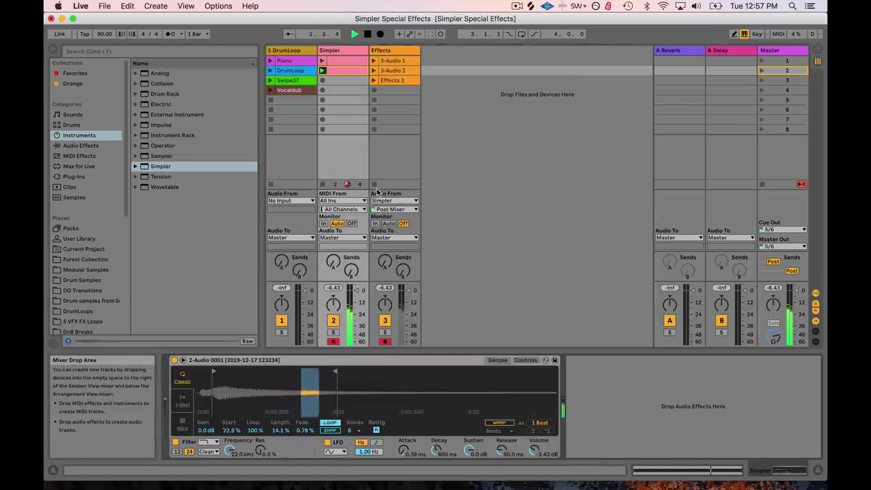
{"action": "key", "text": "space"}
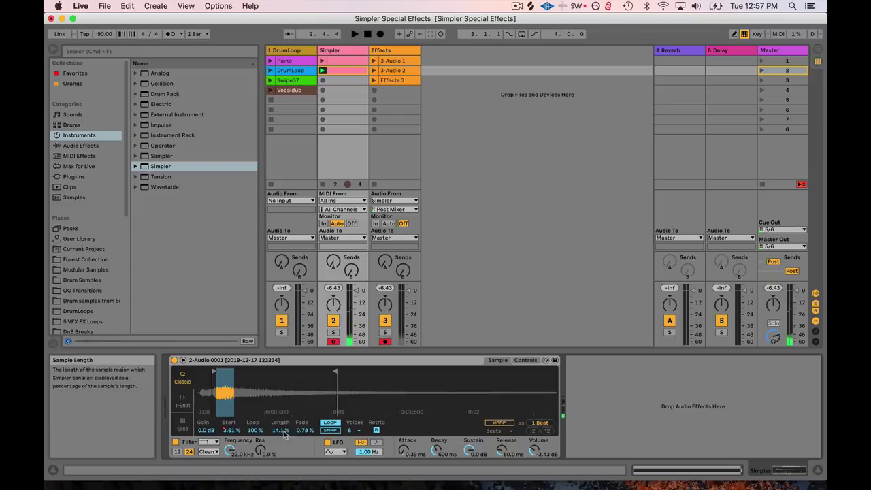
Step: Ramp the clip's Sample Length envelope from 34.0 % at the start down to nearly zero at the end, and audition it
{"action": "key", "text": "shift+Tab"}
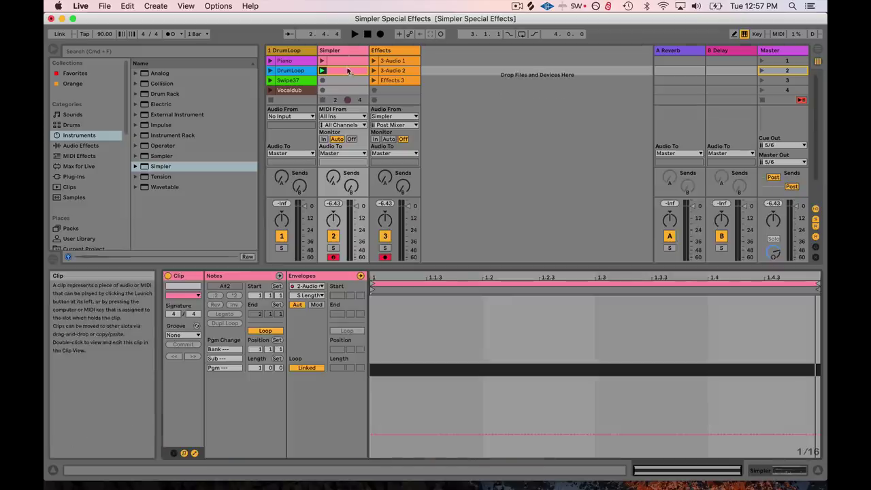
{"action": "left_click", "coordinate": [374, 435]}
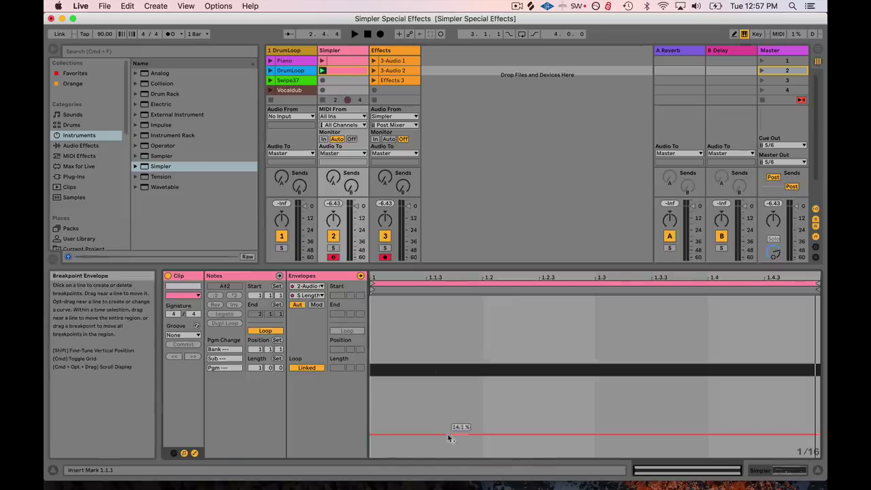
{"action": "left_click_drag", "start_coordinate": [451, 436], "coordinate": [819, 452]}
{"action": "key", "text": "space"}
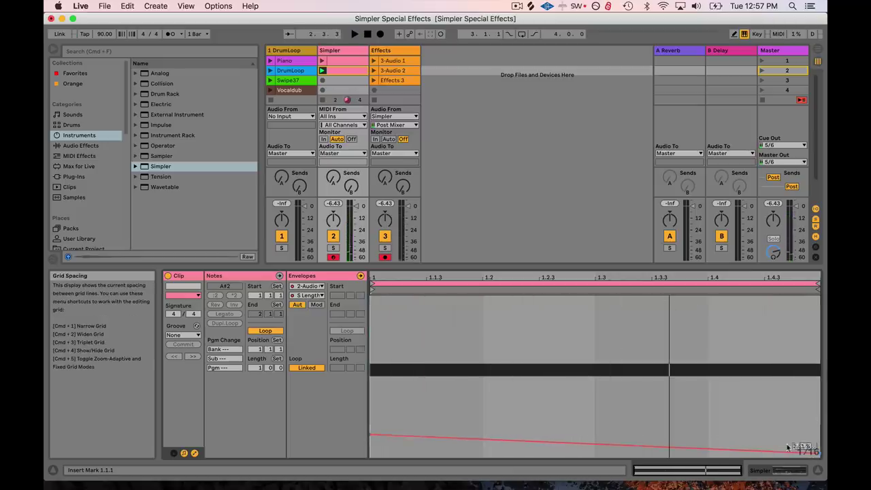
{"action": "left_click_drag", "start_coordinate": [374, 433], "coordinate": [373, 402]}
{"action": "key", "text": "space"}
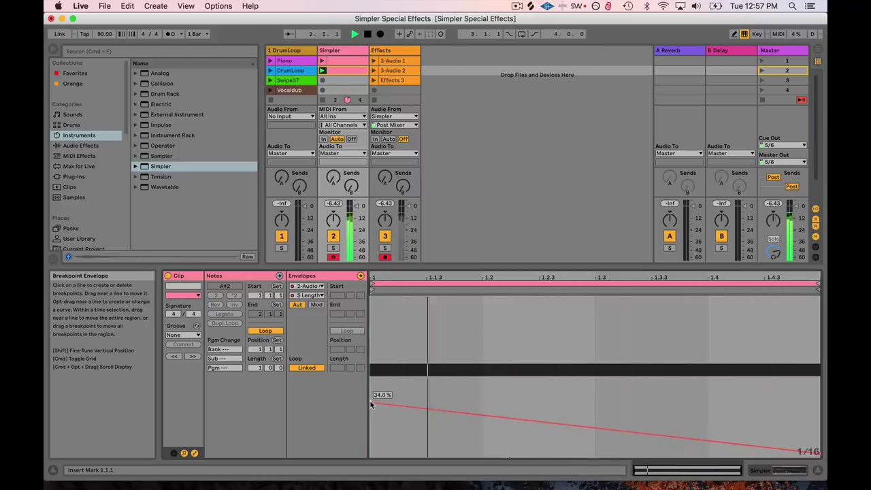
{"action": "key", "text": "space"}
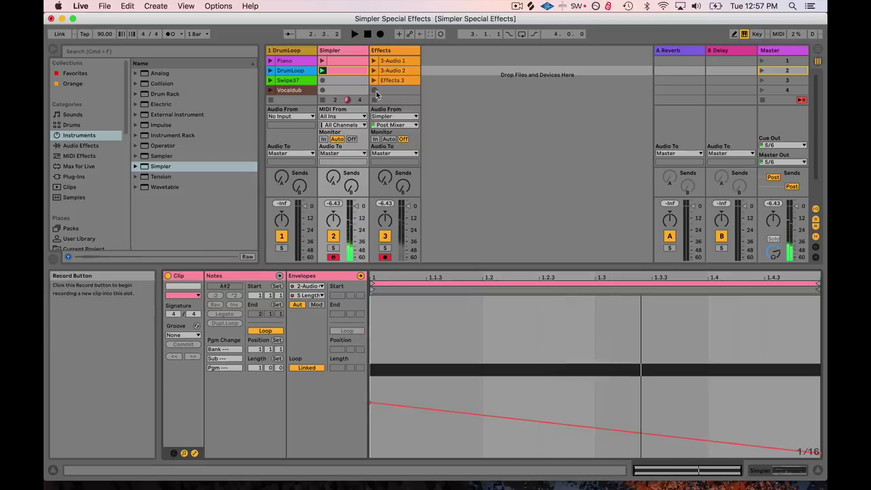
Step: Record one bar of the Simpler effect into the Effects track's fourth slot and play it back
{"action": "left_click", "coordinate": [374, 91]}
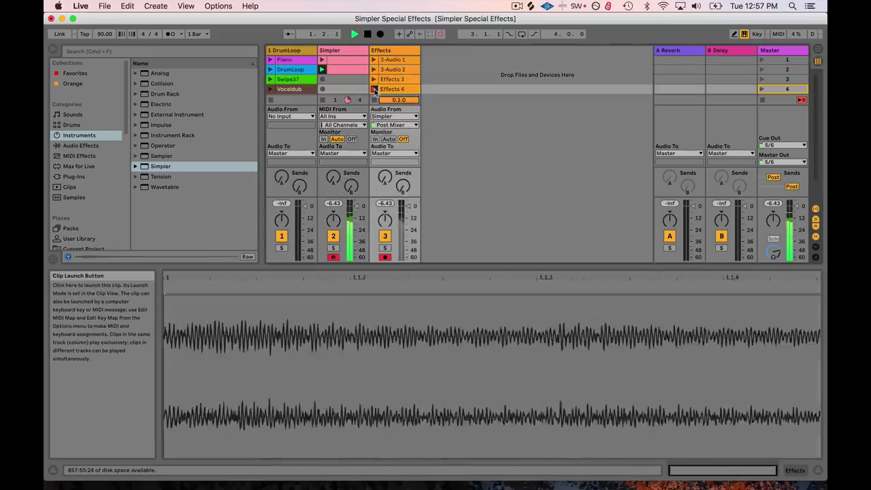
{"action": "left_click", "coordinate": [374, 91]}
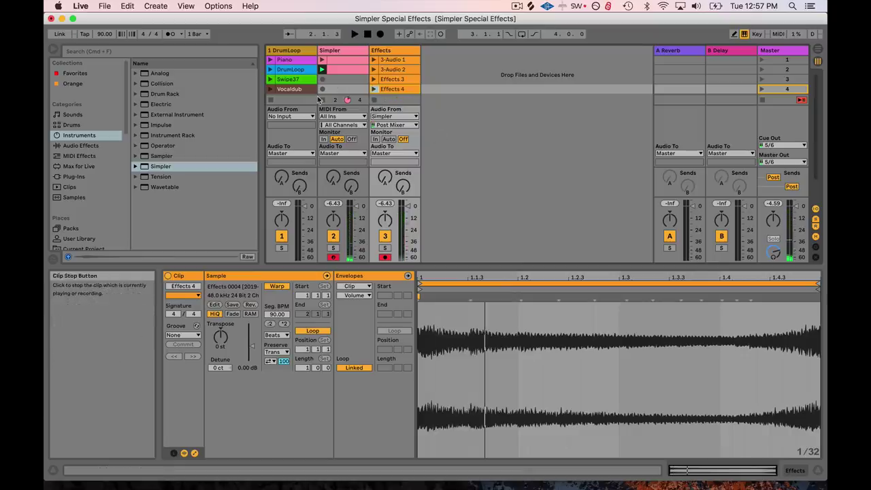
{"action": "scroll", "coordinate": [570, 103], "scroll_direction": "down", "scroll_amount": 1}
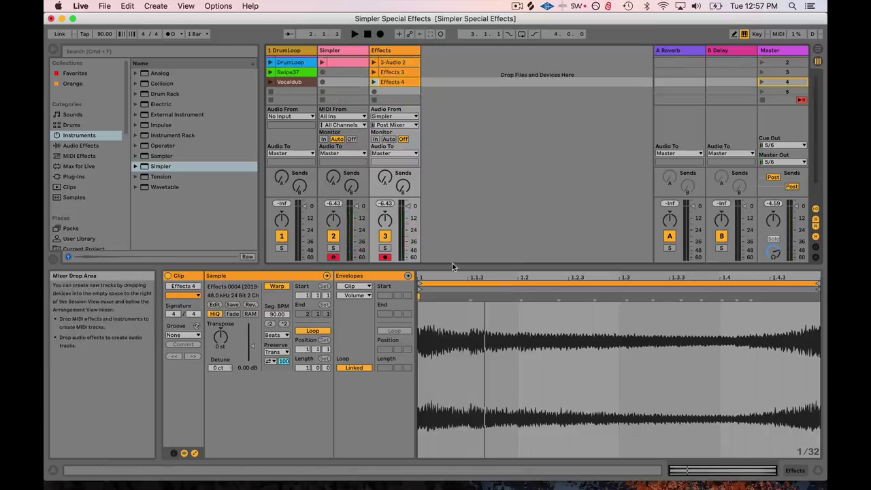
Step: Enlarge the session area and go through the four recorded clips on the Effects track
{"action": "left_click_drag", "start_coordinate": [453, 267], "coordinate": [452, 350]}
{"action": "left_click", "coordinate": [336, 51]}
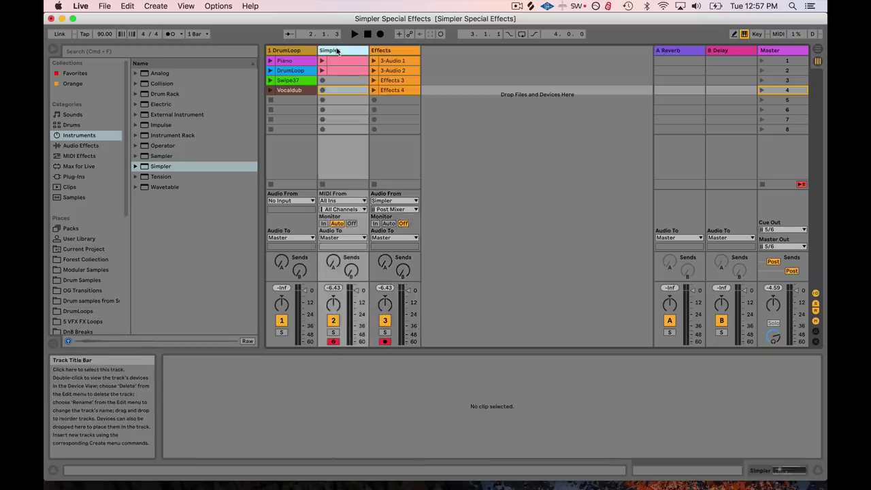
{"action": "left_click", "coordinate": [381, 50]}
{"action": "left_click", "coordinate": [395, 60]}
{"action": "left_click", "coordinate": [391, 70]}
{"action": "left_click", "coordinate": [395, 81]}
{"action": "left_click", "coordinate": [399, 90]}
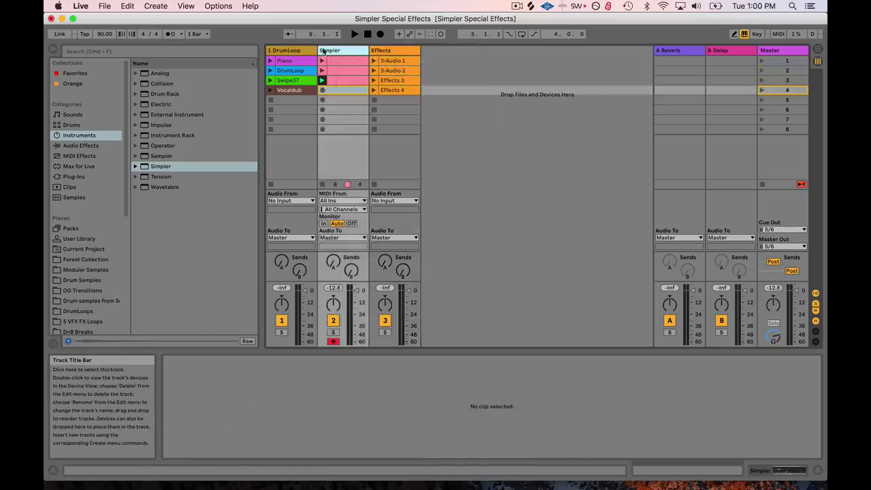
Step: Insert a new MIDI track directly after the DrumLoop track
{"action": "left_click", "coordinate": [293, 50]}
{"action": "left_click", "coordinate": [343, 51]}
{"action": "right_click", "coordinate": [297, 50]}
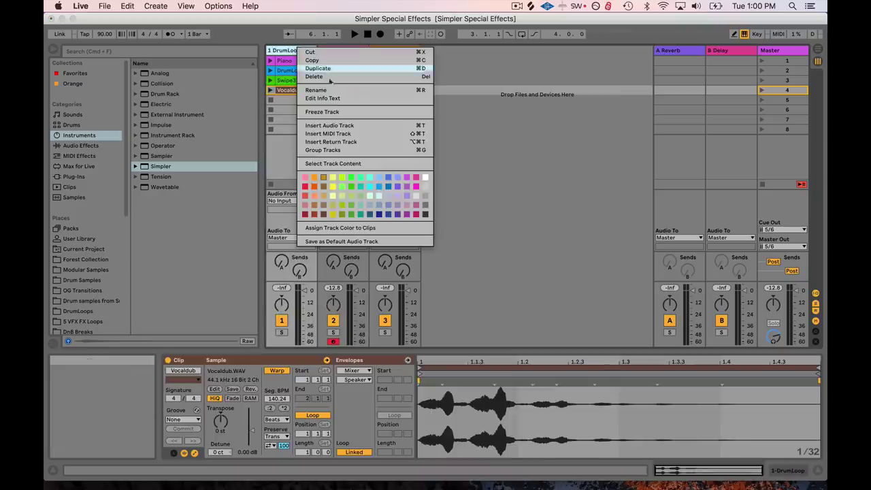
{"action": "left_click", "coordinate": [337, 133]}
Step: Cut the old Simpler and Effects tracks from the set and load an empty Simpler onto the new MIDI track
{"action": "right_click", "coordinate": [401, 51]}
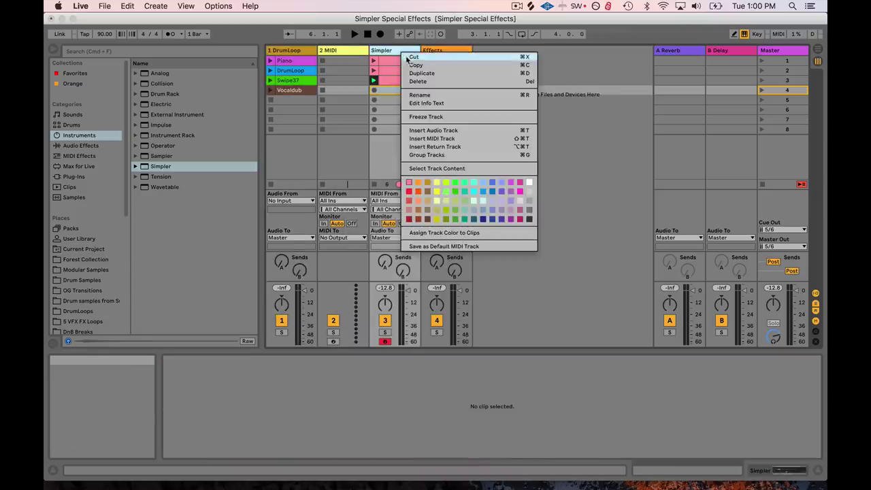
{"action": "left_click", "coordinate": [413, 58]}
{"action": "left_click", "coordinate": [342, 51]}
{"action": "right_click", "coordinate": [378, 51]}
{"action": "left_click", "coordinate": [386, 57]}
{"action": "left_click_drag", "start_coordinate": [161, 166], "coordinate": [351, 53]}
Step: Set the project tempo to 94 BPM and play the DrumLoop clip
{"action": "left_click", "coordinate": [289, 72]}
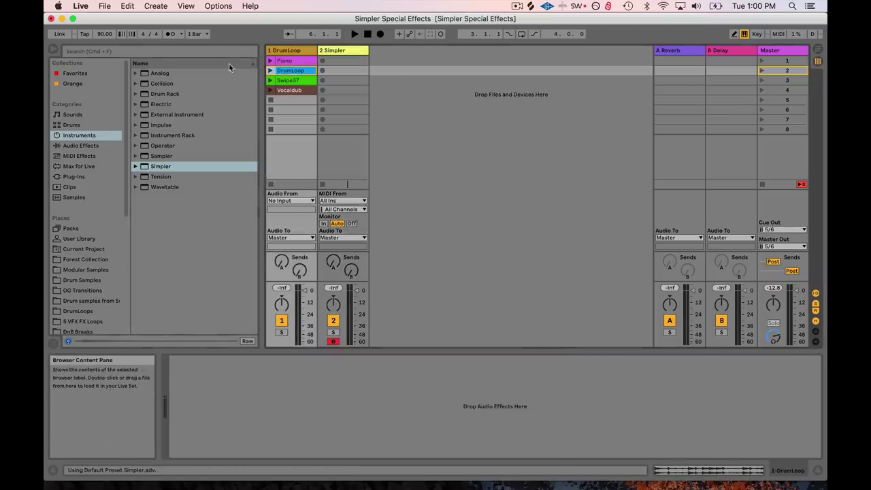
{"action": "left_click_drag", "start_coordinate": [104, 34], "coordinate": [104, 22]}
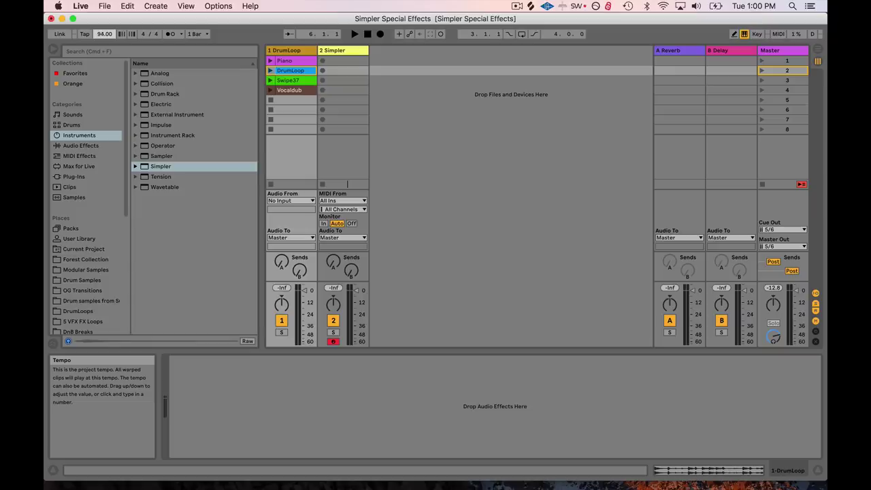
{"action": "left_click", "coordinate": [273, 71]}
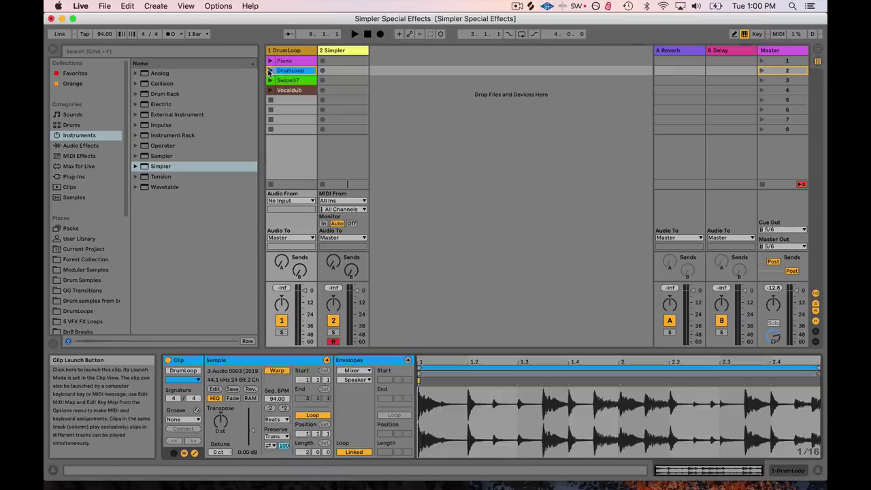
{"action": "left_click", "coordinate": [270, 72]}
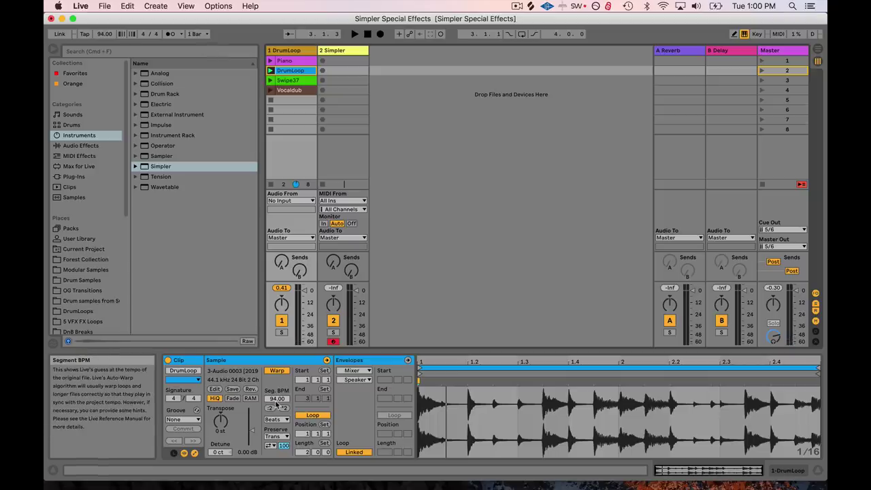
Step: Load the DrumLoop clip into the new track's Simpler and set the project tempo to 150 BPM
{"action": "double_click", "coordinate": [344, 50]}
{"action": "left_click_drag", "start_coordinate": [306, 71], "coordinate": [307, 402]}
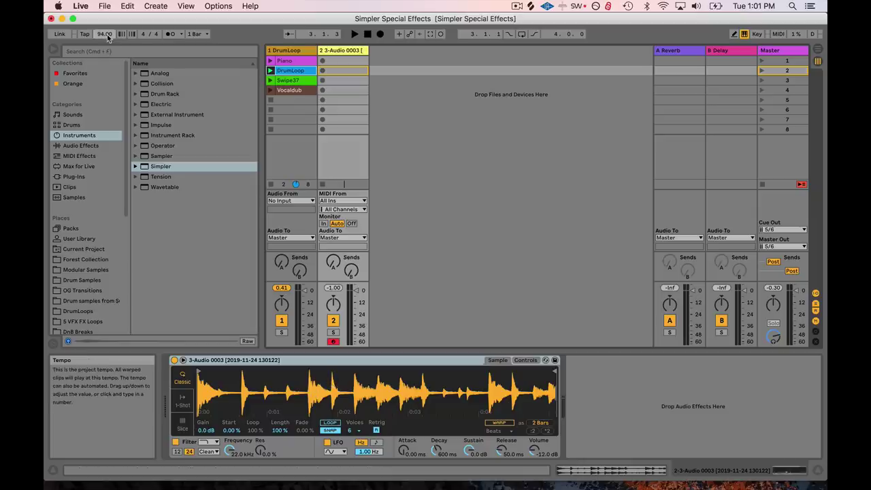
{"action": "left_click_drag", "start_coordinate": [106, 37], "coordinate": [107, 25]}
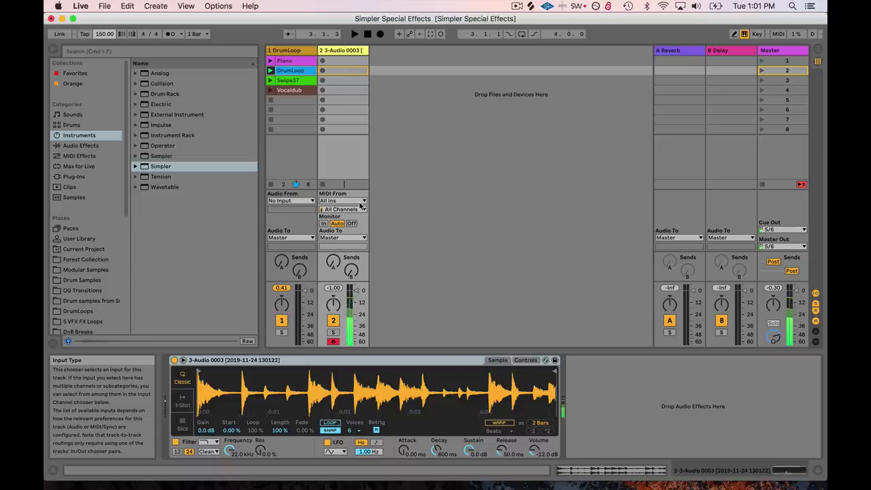
Step: Turn on Warp for the drum loop in Simpler, stretch it to four bars and audition it
{"action": "left_click", "coordinate": [501, 423]}
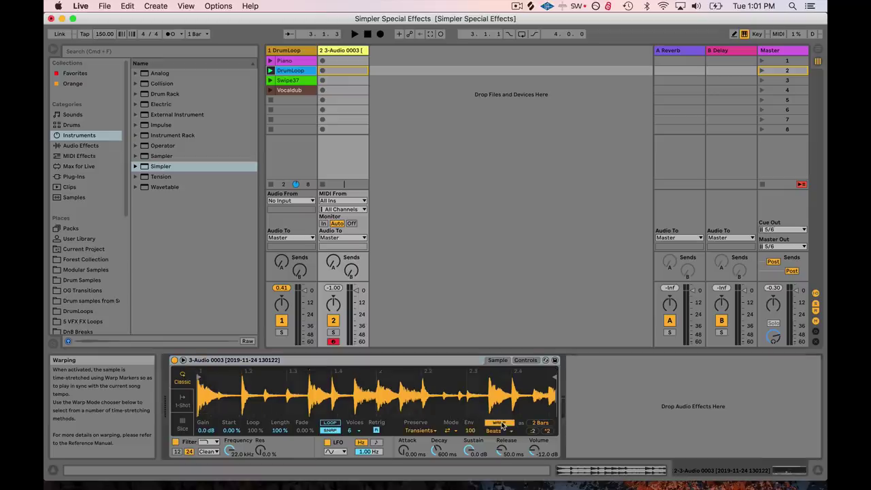
{"action": "left_click", "coordinate": [542, 424]}
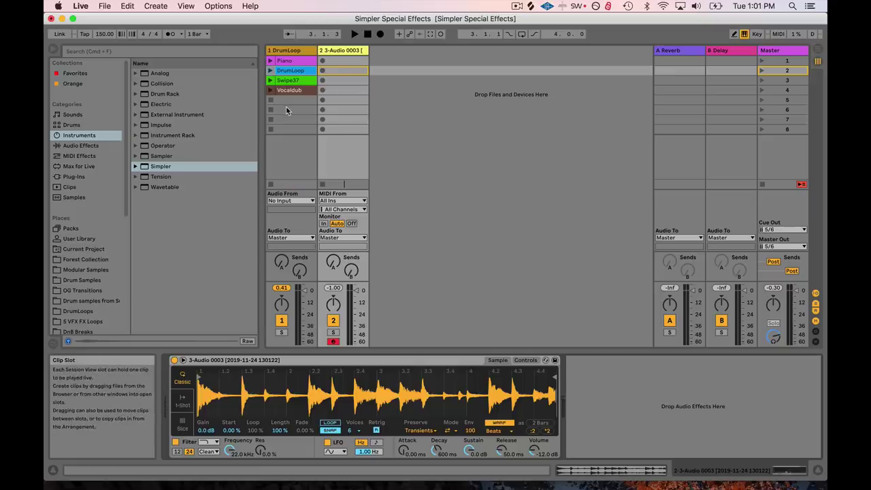
{"action": "key", "text": "a"}
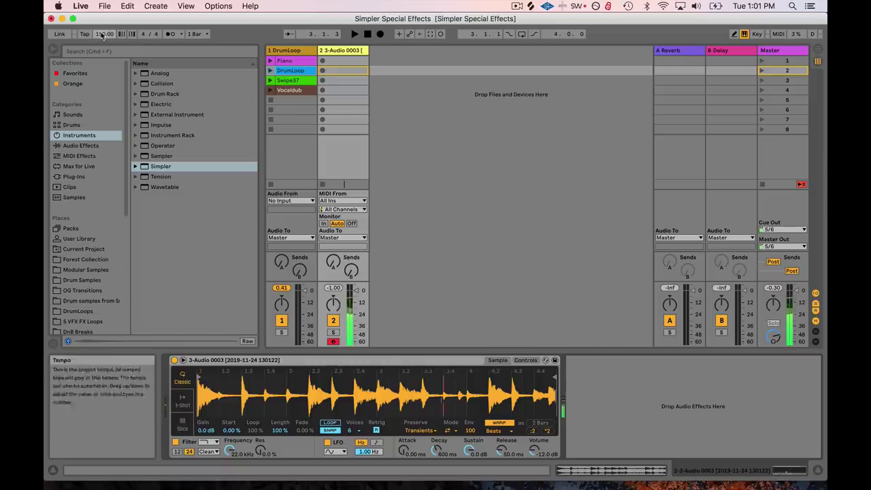
Step: Try halving and doubling the warped drum loop's playback time, and leave it at two bars
{"action": "left_click", "coordinate": [531, 431]}
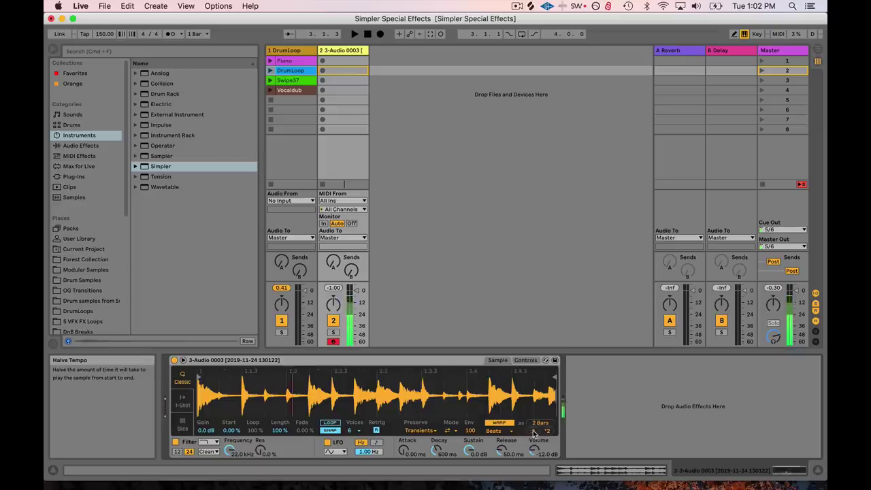
{"action": "left_click", "coordinate": [545, 431]}
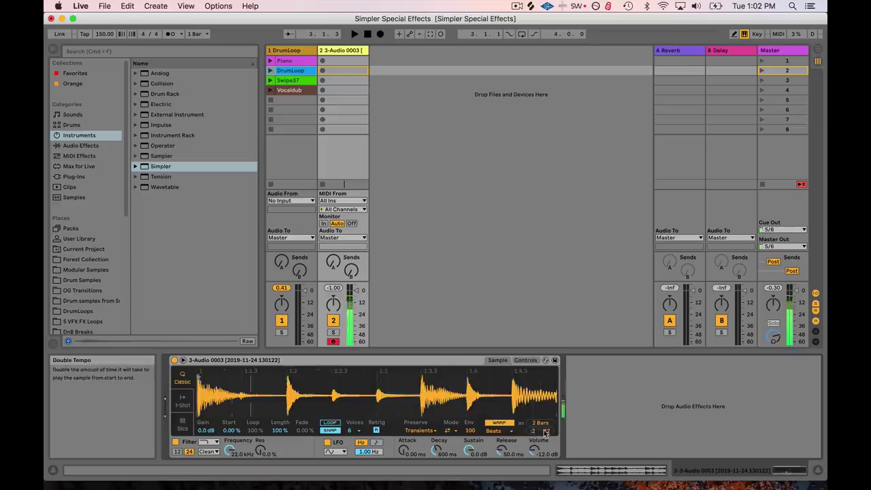
{"action": "left_click_drag", "start_coordinate": [428, 398], "coordinate": [418, 373]}
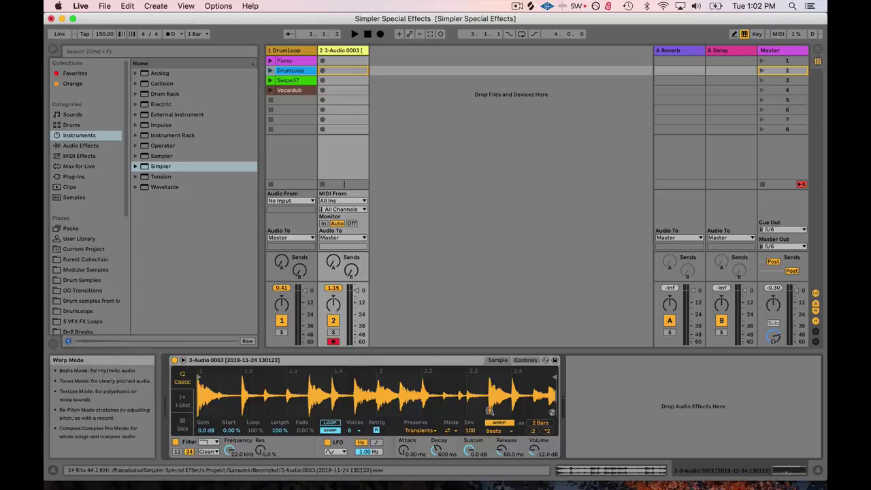
Step: Change the drum loop's warp mode in Simpler to Texture and audition the sample
{"action": "left_click", "coordinate": [497, 433]}
{"action": "left_click", "coordinate": [497, 433]}
{"action": "left_click", "coordinate": [496, 432]}
{"action": "left_click", "coordinate": [496, 433]}
{"action": "left_click", "coordinate": [495, 433]}
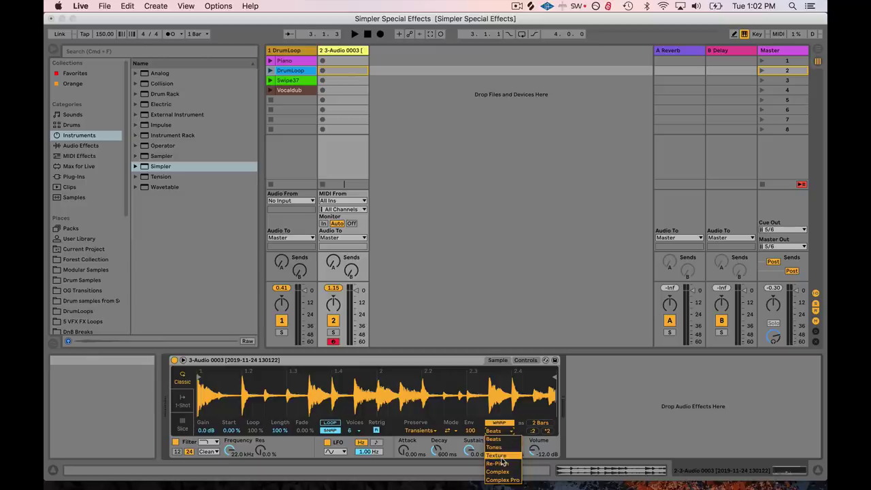
{"action": "left_click", "coordinate": [502, 457]}
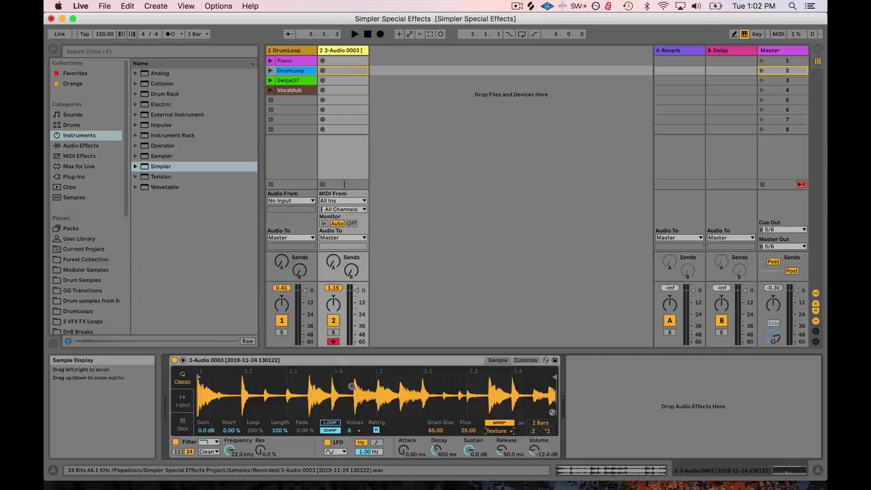
{"action": "key", "text": "a"}
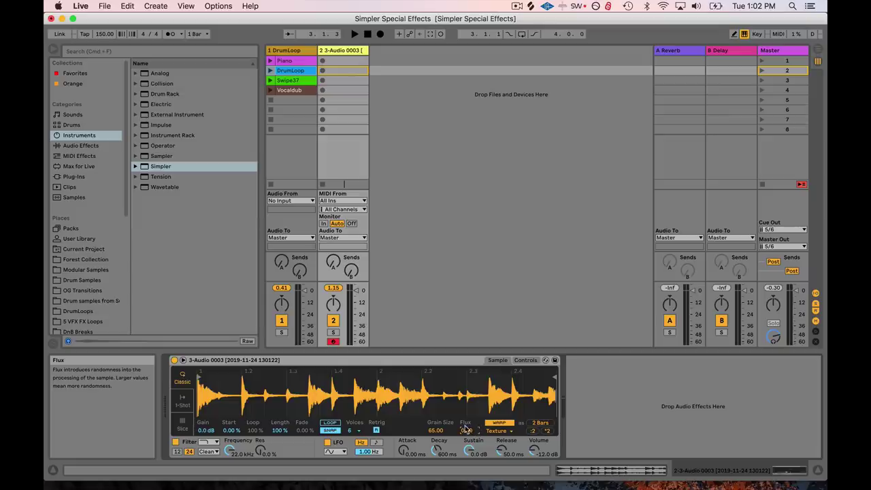
Step: Turn on looping for the Texture-warped drum loop in Simpler and audition different Grain Size settings, leaving it at 77.45
{"action": "key", "text": "a"}
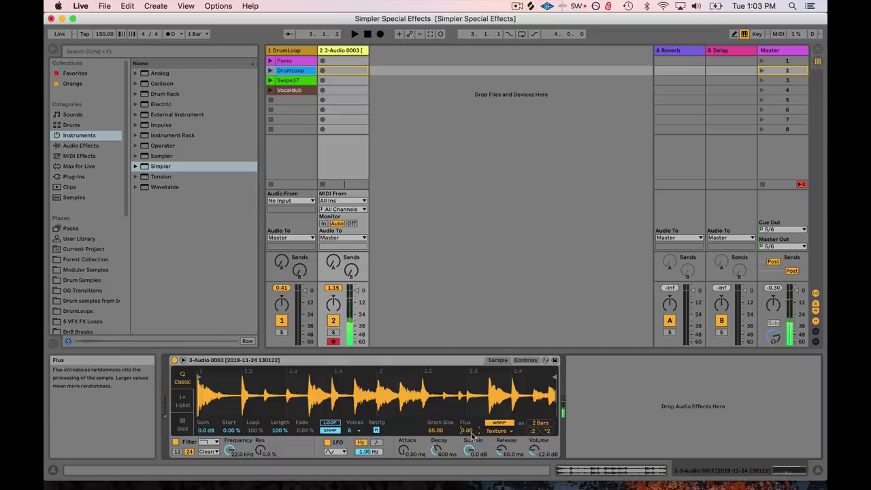
{"action": "left_click", "coordinate": [332, 422]}
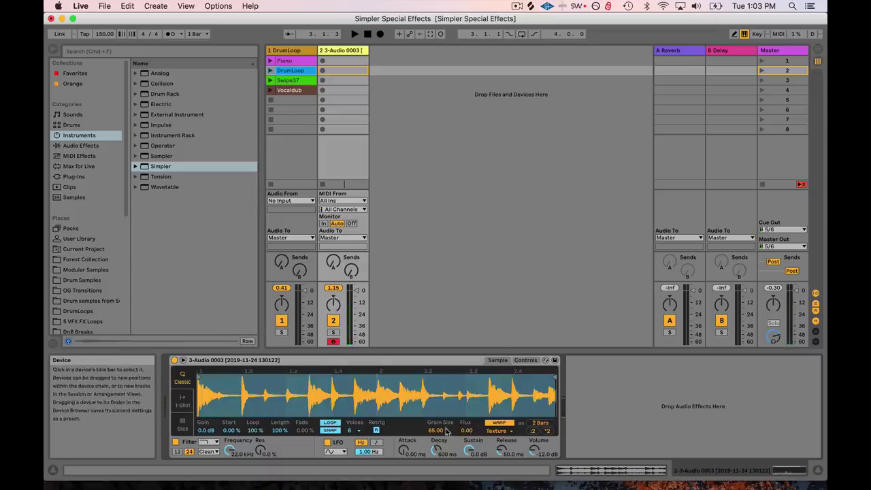
{"action": "key", "text": "a"}
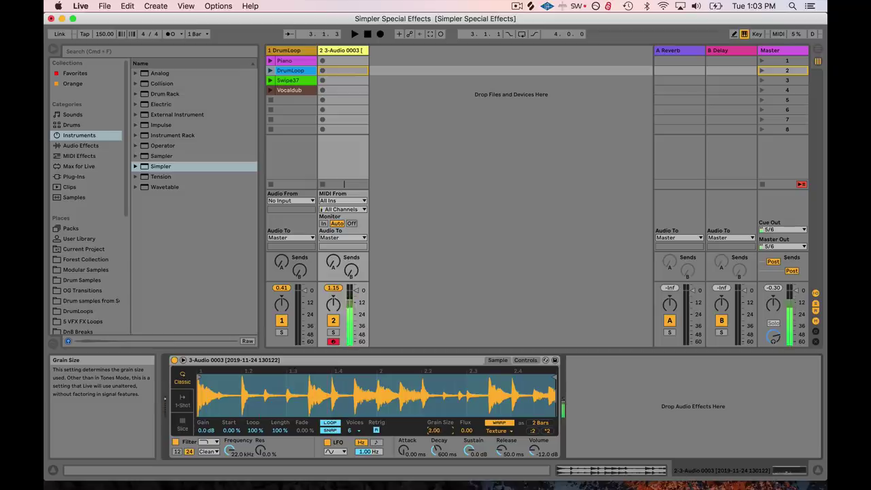
{"action": "left_click_drag", "start_coordinate": [434, 430], "coordinate": [433, 394]}
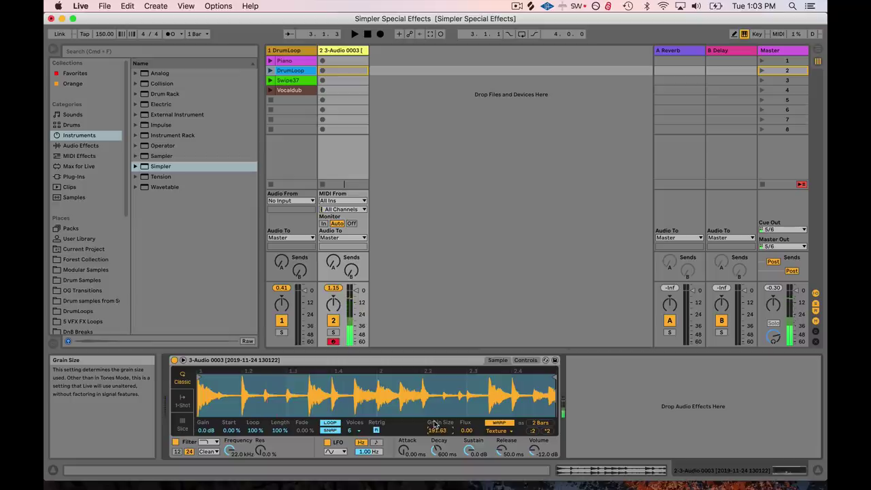
{"action": "left_click_drag", "start_coordinate": [438, 428], "coordinate": [438, 443]}
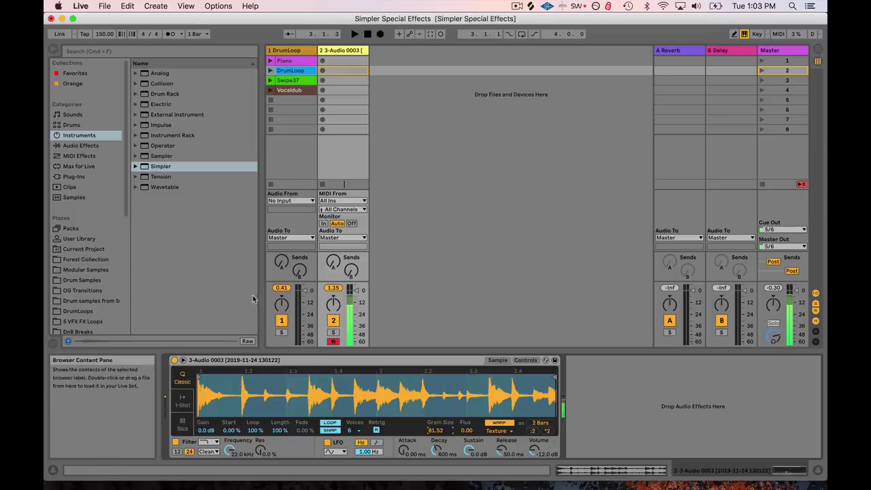
{"action": "left_click_drag", "start_coordinate": [436, 430], "coordinate": [435, 433]}
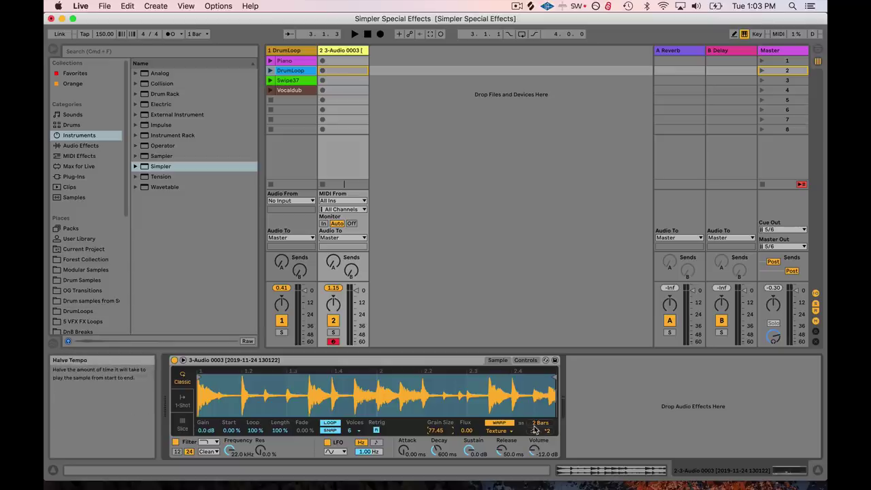
Step: Raise the drum loop's Flux to 100 and set its Grain Size to 32.59
{"action": "left_click", "coordinate": [354, 35]}
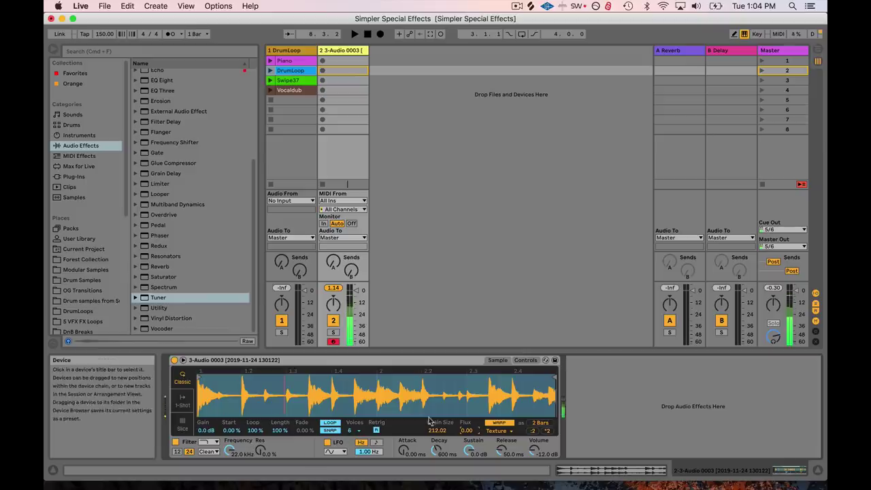
{"action": "left_click_drag", "start_coordinate": [466, 429], "coordinate": [466, 392]}
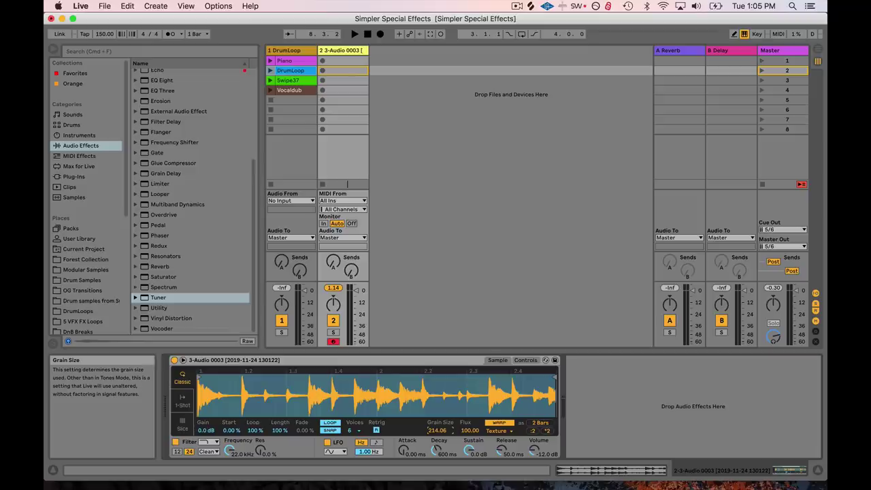
{"action": "mouse_move", "coordinate": [439, 429]}
{"action": "left_mouse_down"}
{"action": "mouse_move", "coordinate": [439, 452]}
{"action": "mouse_move", "coordinate": [436, 426]}
{"action": "left_mouse_up"}
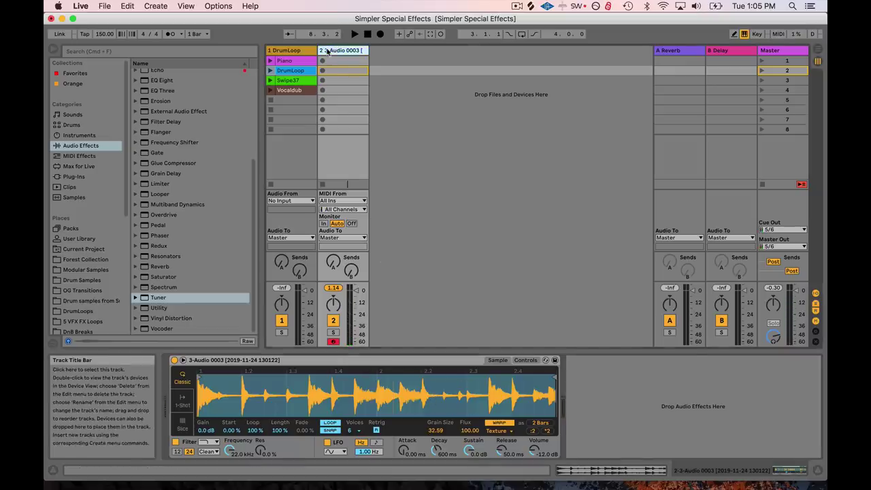
Step: Replace the drum loop's Simpler track with an empty MIDI track and load a fresh Simpler onto it
{"action": "right_click", "coordinate": [323, 50]}
{"action": "left_click", "coordinate": [368, 139]}
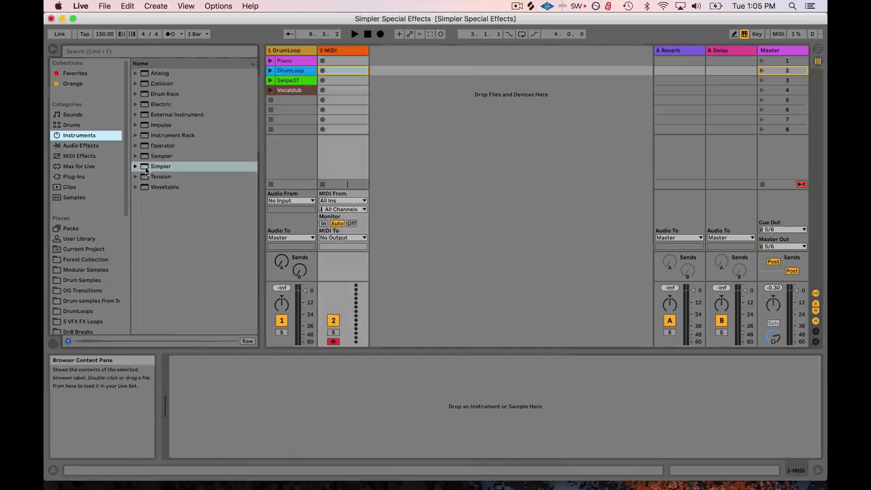
{"action": "left_click_drag", "start_coordinate": [146, 167], "coordinate": [340, 51]}
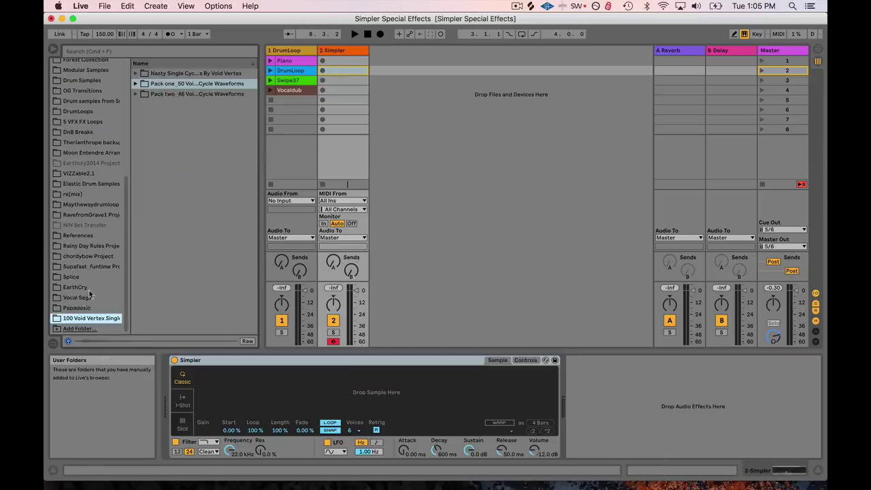
Step: Preview single-cycle waveforms from the Void Vertex Pack one folder and load DNB spike 2.wav into Simpler
{"action": "left_click", "coordinate": [135, 83]}
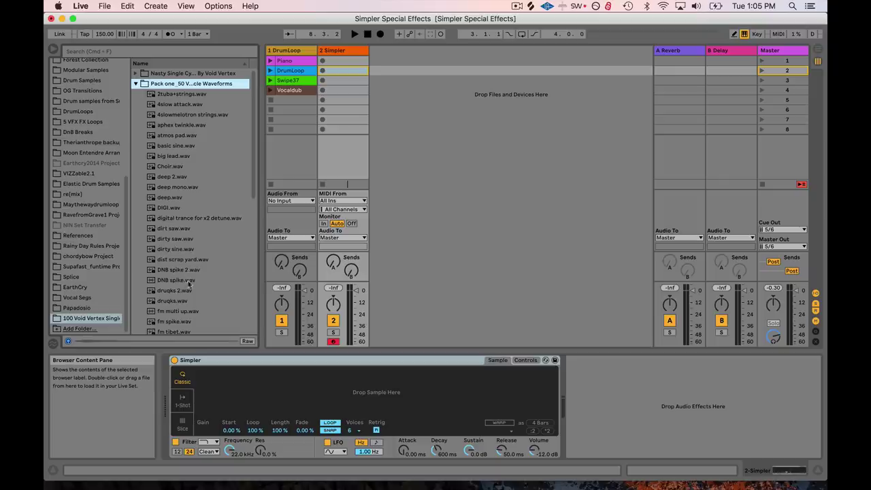
{"action": "left_click", "coordinate": [168, 240]}
{"action": "left_click", "coordinate": [177, 260]}
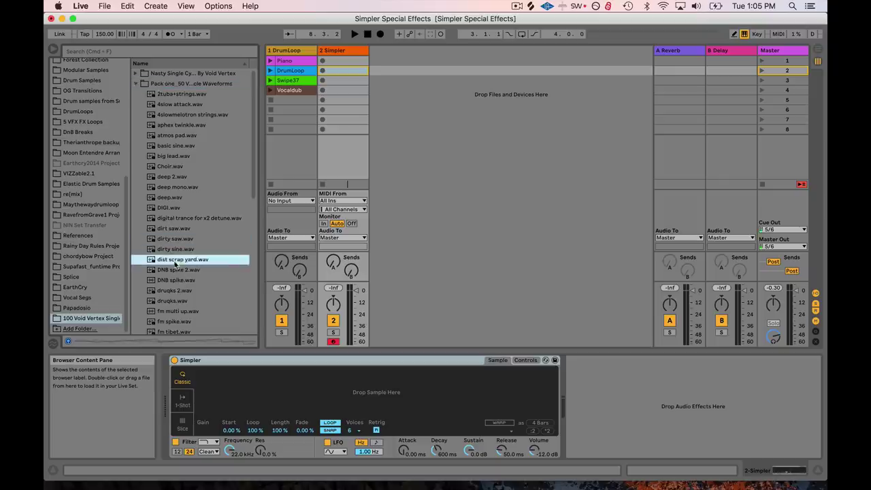
{"action": "left_click", "coordinate": [178, 269]}
{"action": "left_click", "coordinate": [175, 259]}
{"action": "left_click", "coordinate": [178, 290]}
{"action": "left_click", "coordinate": [180, 301]}
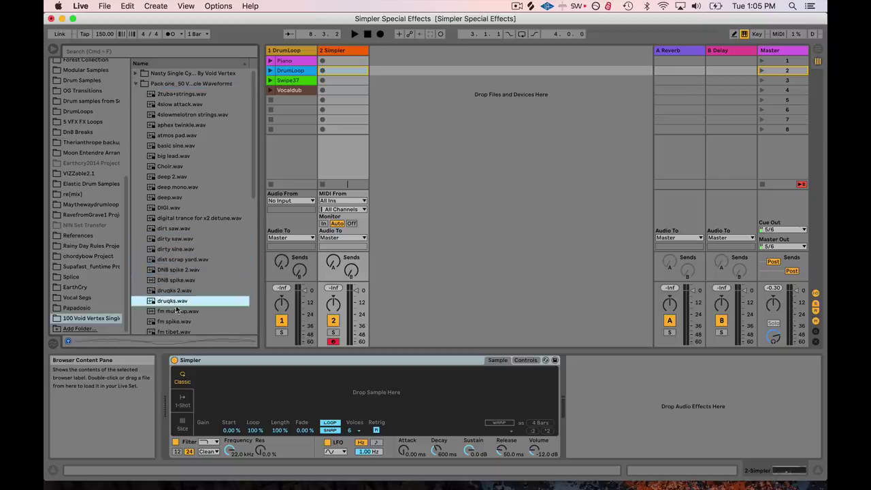
{"action": "left_click", "coordinate": [170, 280]}
{"action": "left_click", "coordinate": [174, 269]}
{"action": "left_click", "coordinate": [190, 281]}
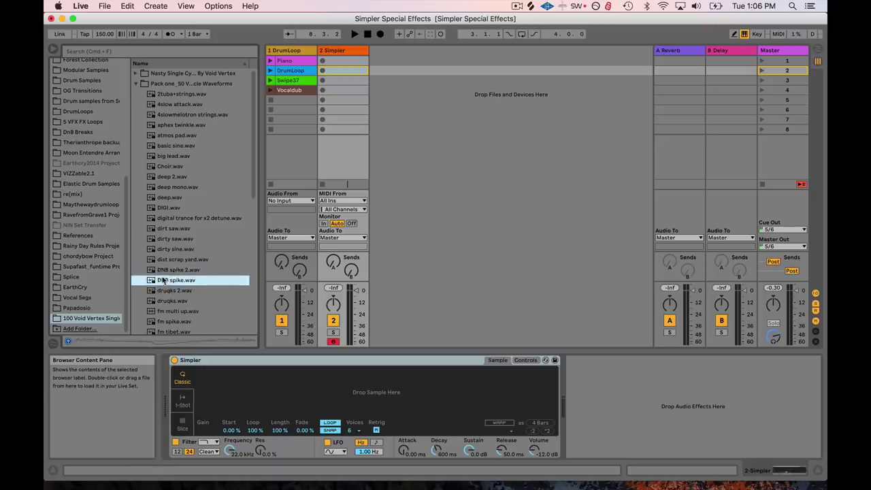
{"action": "left_click_drag", "start_coordinate": [178, 270], "coordinate": [344, 395]}
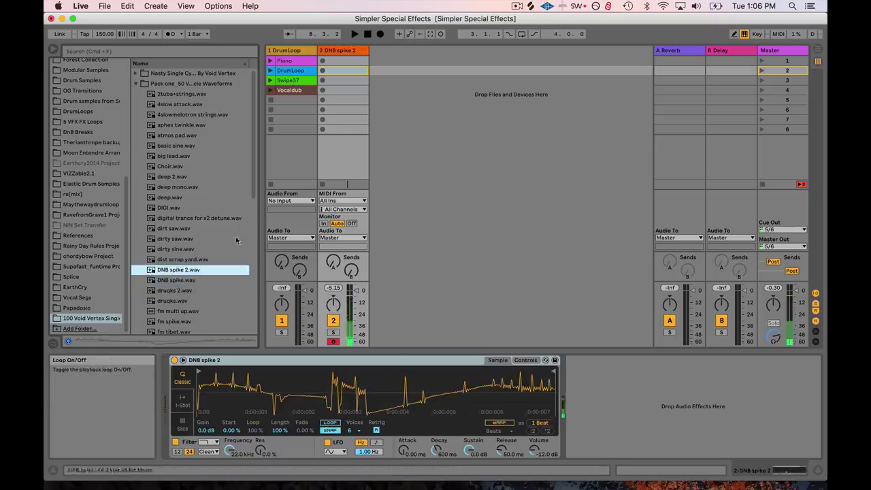
Step: Turn on Loop and Warp for the DNB spike 2 sample in Simpler
{"action": "left_click", "coordinate": [334, 424]}
{"action": "left_click", "coordinate": [330, 423]}
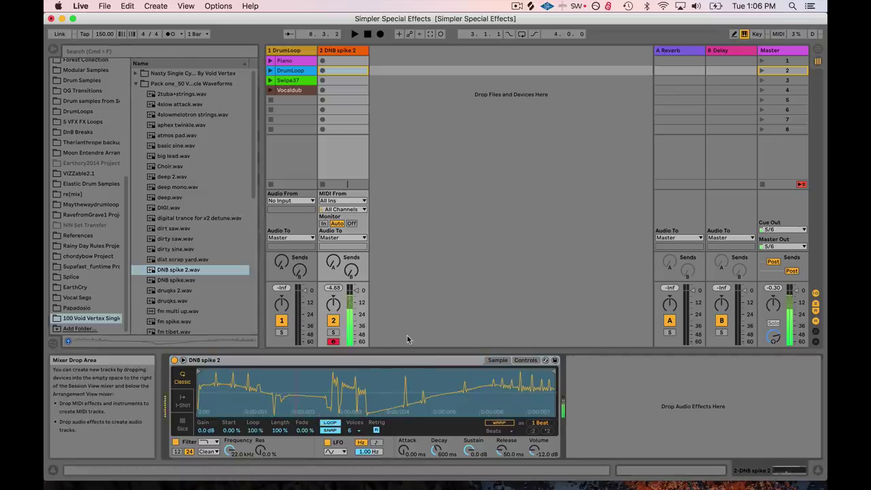
{"action": "left_click", "coordinate": [501, 423]}
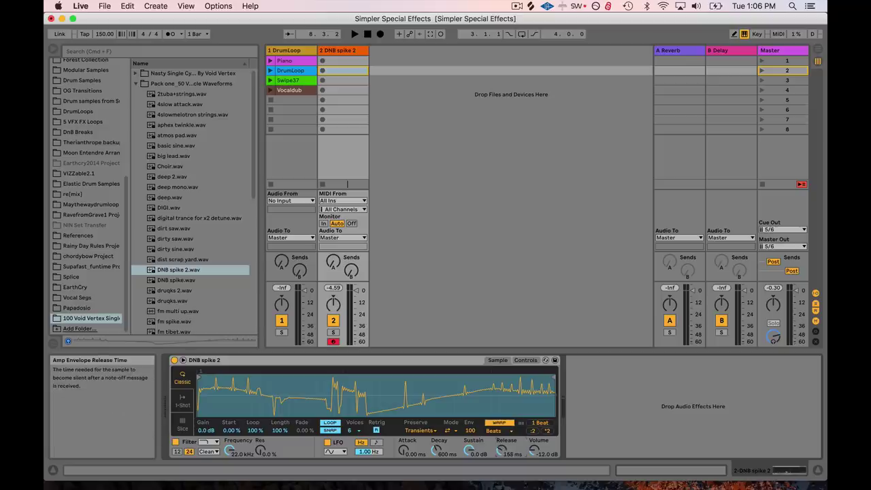
Step: Lengthen the amp envelope's release to 1.53 s and toggle the sample's Snap setting
{"action": "left_click_drag", "start_coordinate": [503, 450], "coordinate": [503, 442]}
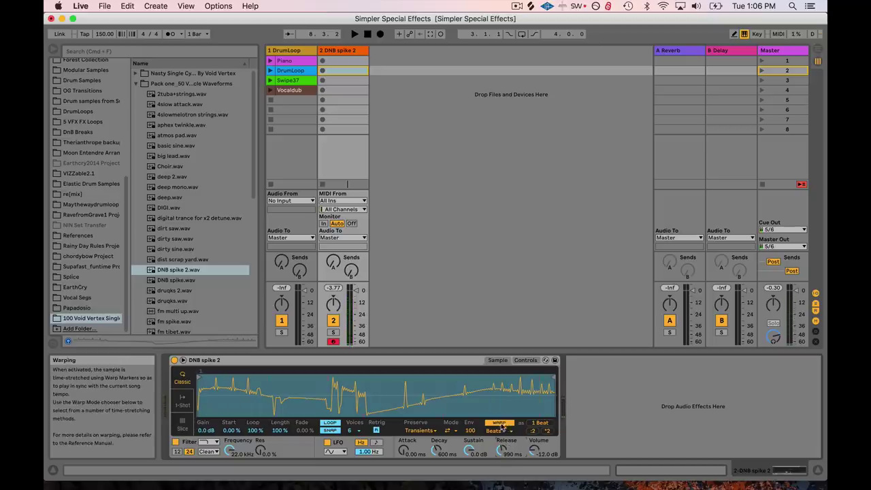
{"action": "left_click", "coordinate": [330, 429]}
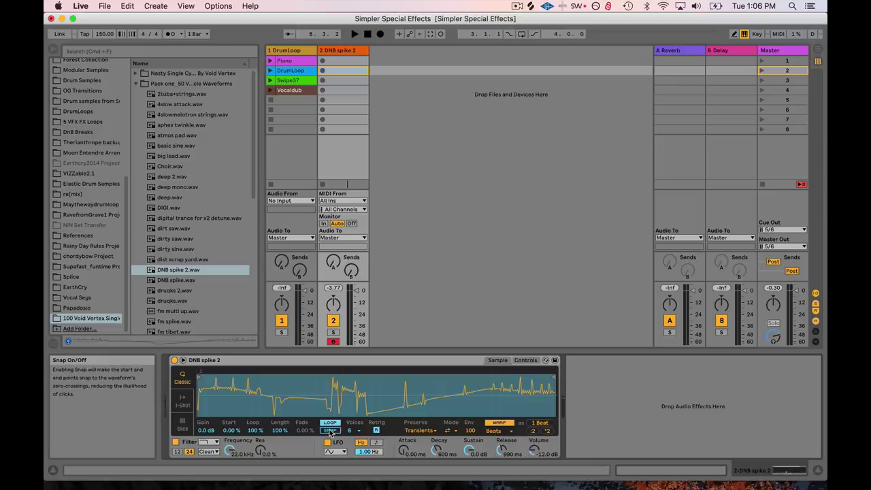
{"action": "left_click", "coordinate": [330, 430]}
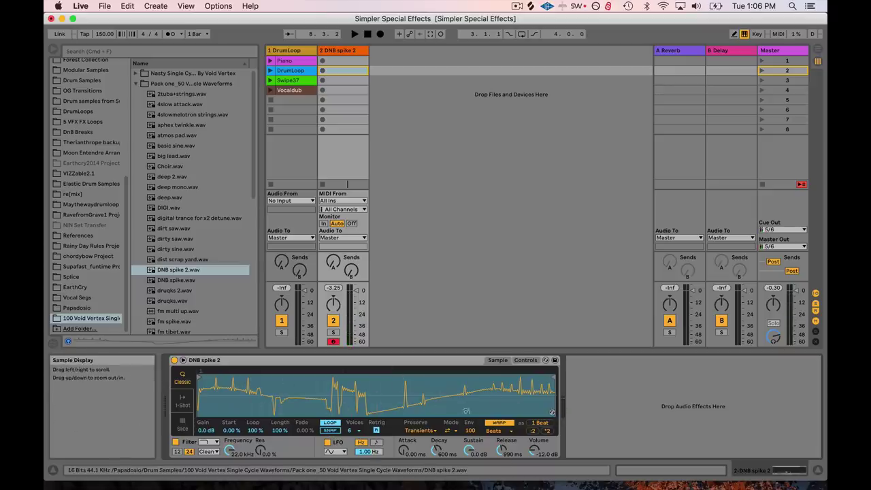
{"action": "left_click_drag", "start_coordinate": [505, 449], "coordinate": [504, 438]}
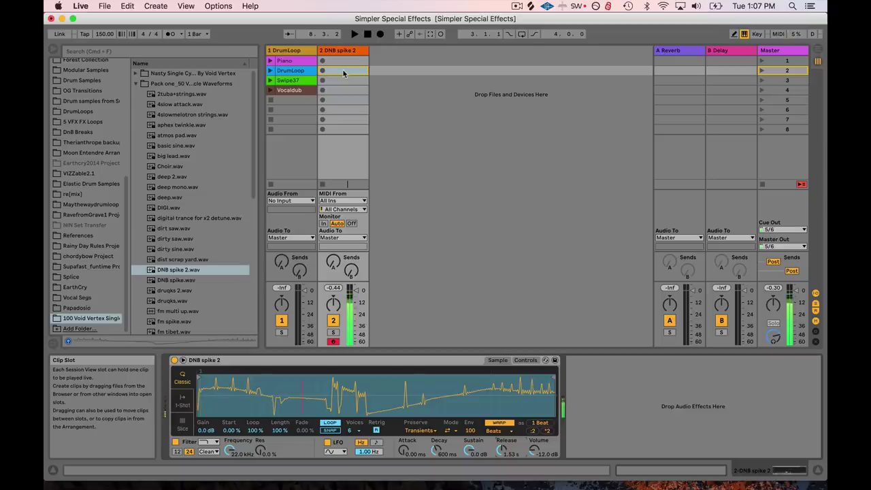
Step: Try aphex twinkle.wav and melotron strings.wav in turn as the warped sample in Simpler
{"action": "left_click", "coordinate": [173, 145]}
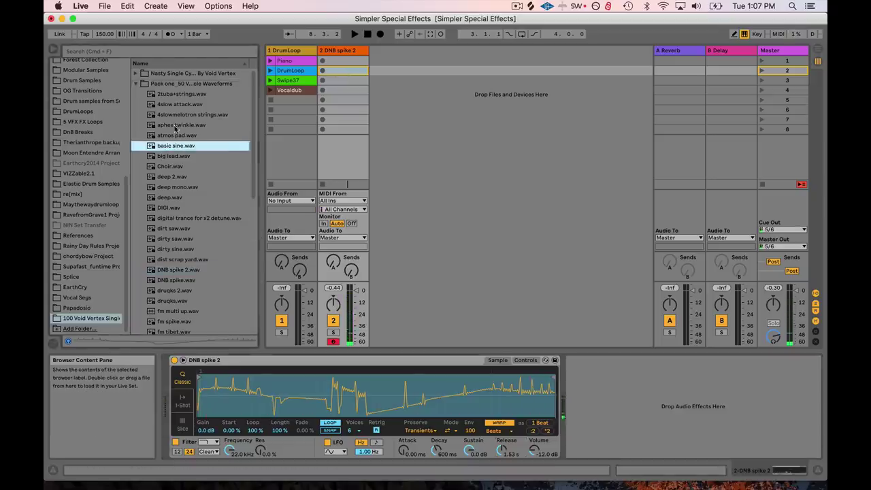
{"action": "left_click_drag", "start_coordinate": [175, 126], "coordinate": [376, 397]}
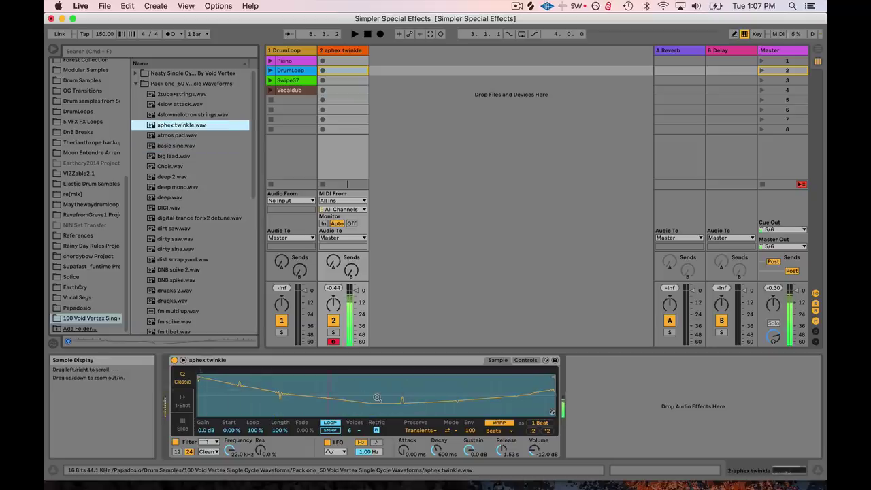
{"action": "scroll", "coordinate": [190, 225], "scroll_direction": "down", "scroll_amount": 4}
{"action": "left_click_drag", "start_coordinate": [190, 292], "coordinate": [355, 384]}
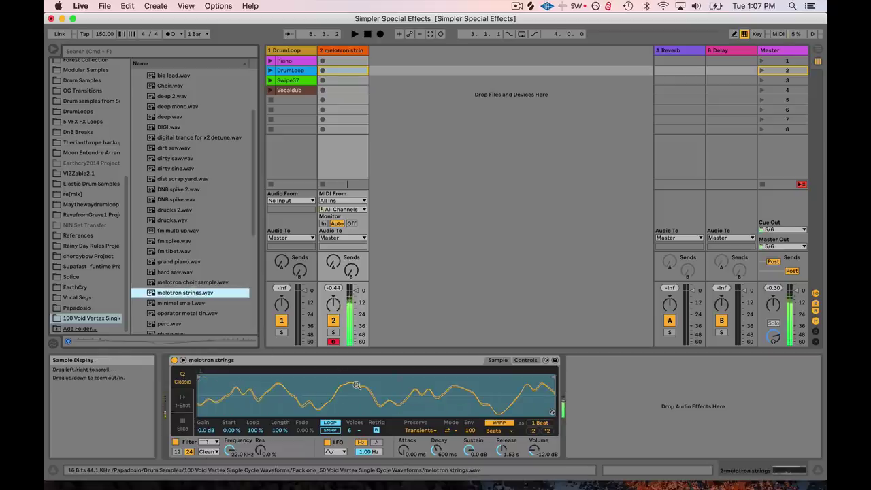
Step: Swap Simpler's sample for phase.wav from the same waveform pack and audition it
{"action": "scroll", "coordinate": [184, 286], "scroll_direction": "down", "scroll_amount": 3}
{"action": "left_click", "coordinate": [183, 296]}
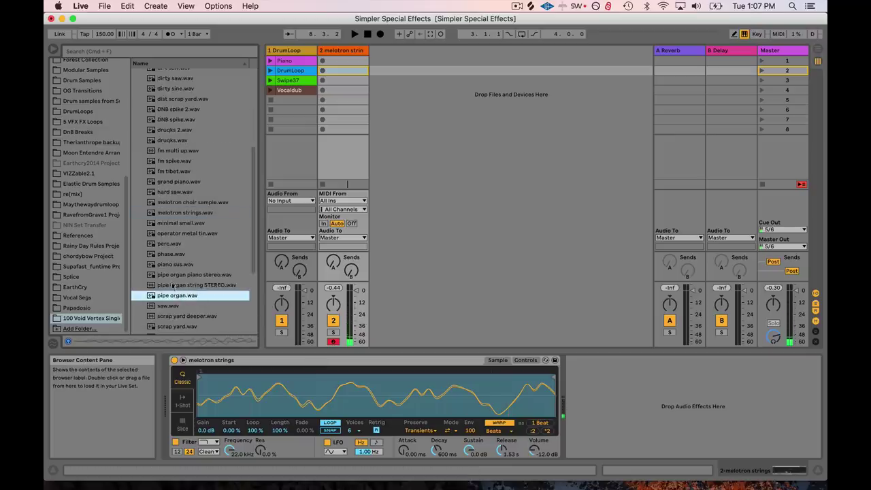
{"action": "left_click_drag", "start_coordinate": [171, 253], "coordinate": [323, 387]}
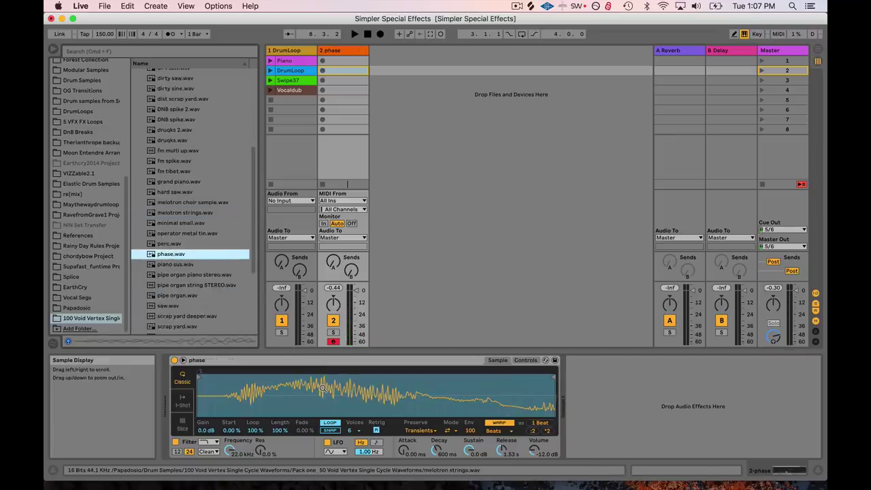
{"action": "key", "text": "a"}
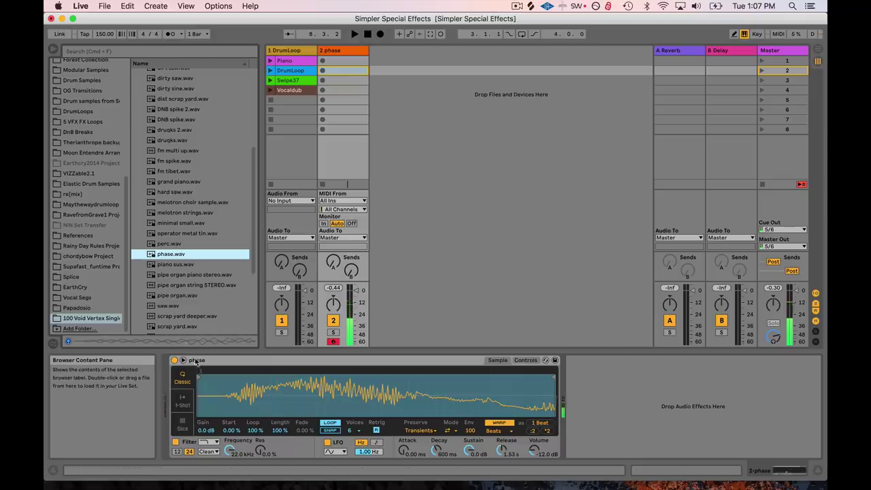
Step: Load voice_04_Mello.wav into Simpler and shorten its loop length to 91.4%
{"action": "scroll", "coordinate": [194, 318], "scroll_direction": "down", "scroll_amount": 4}
{"action": "left_click_drag", "start_coordinate": [184, 298], "coordinate": [382, 411]}
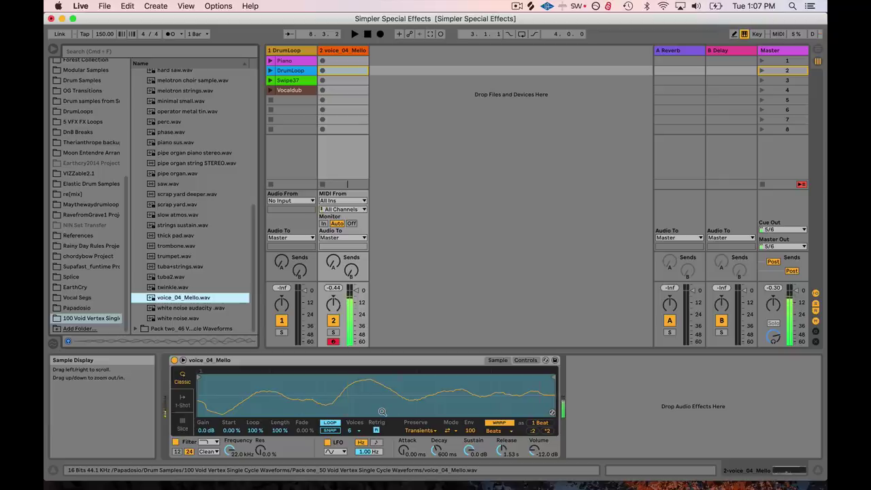
{"action": "left_click", "coordinate": [257, 430]}
{"action": "left_click_drag", "start_coordinate": [257, 431], "coordinate": [256, 408]}
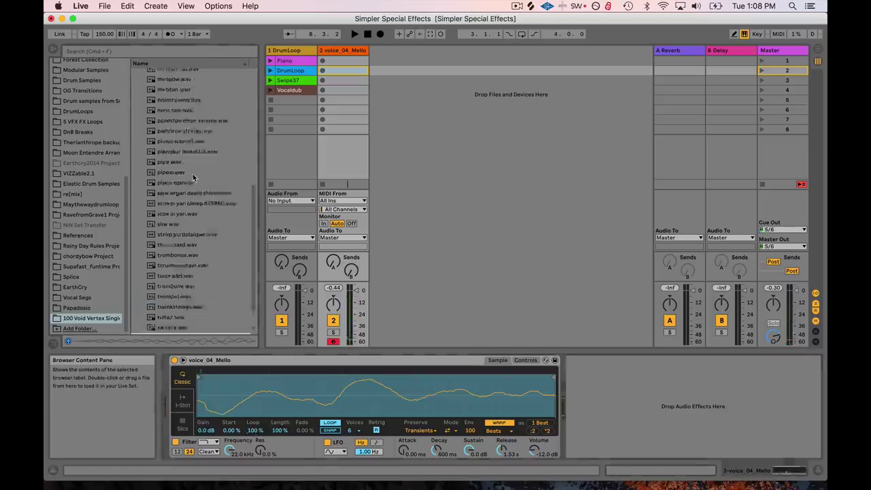
{"action": "scroll", "coordinate": [193, 183], "scroll_direction": "up", "scroll_amount": 3}
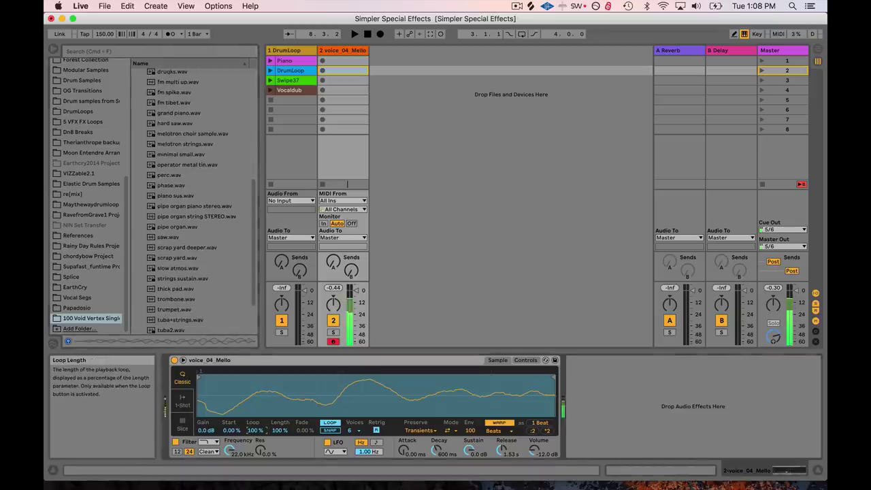
{"action": "left_click_drag", "start_coordinate": [264, 431], "coordinate": [263, 440]}
{"action": "scroll", "coordinate": [88, 204], "scroll_direction": "up", "scroll_amount": 10}
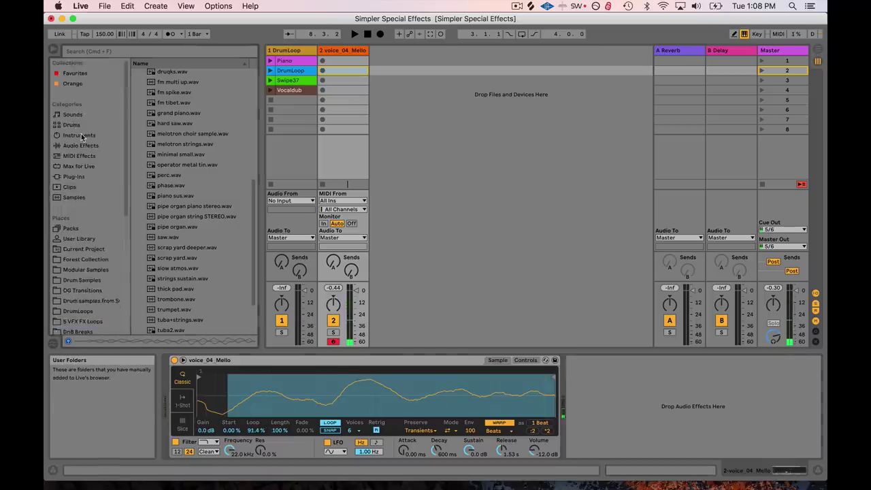